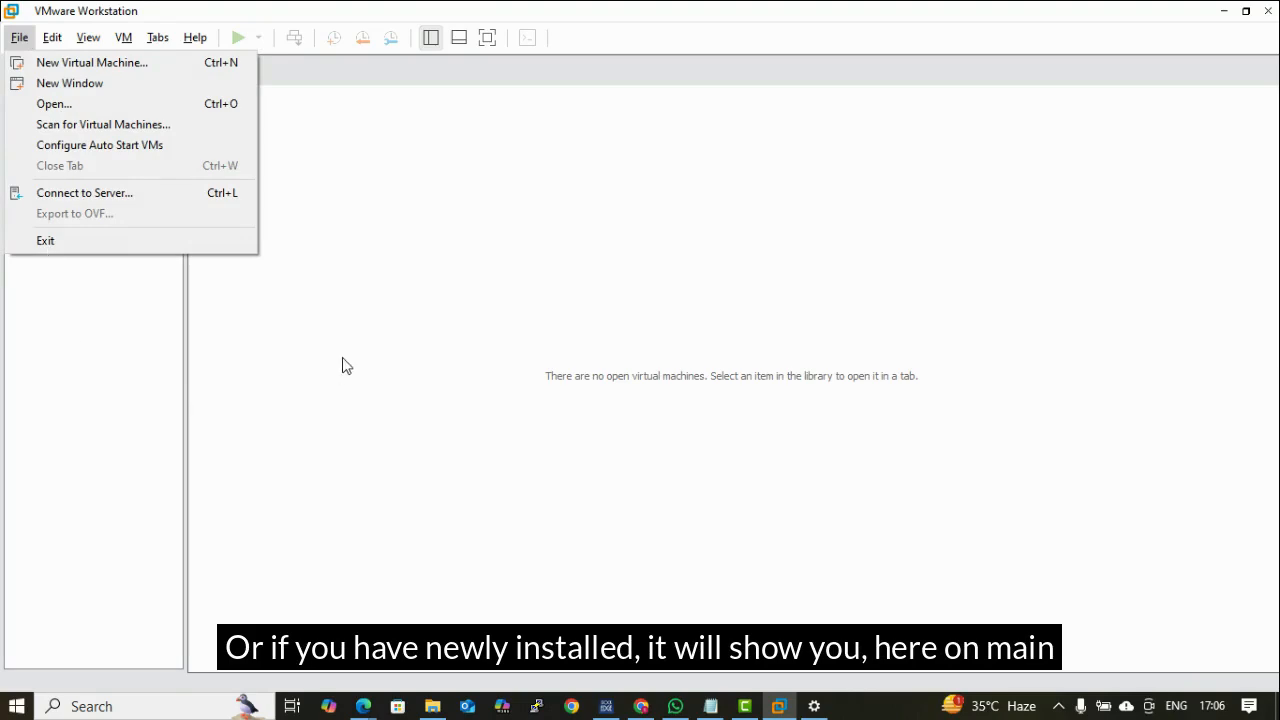
# Step: Start creating a new virtual machine using the Custom (advanced) configuration
pyautogui.click(343, 366)
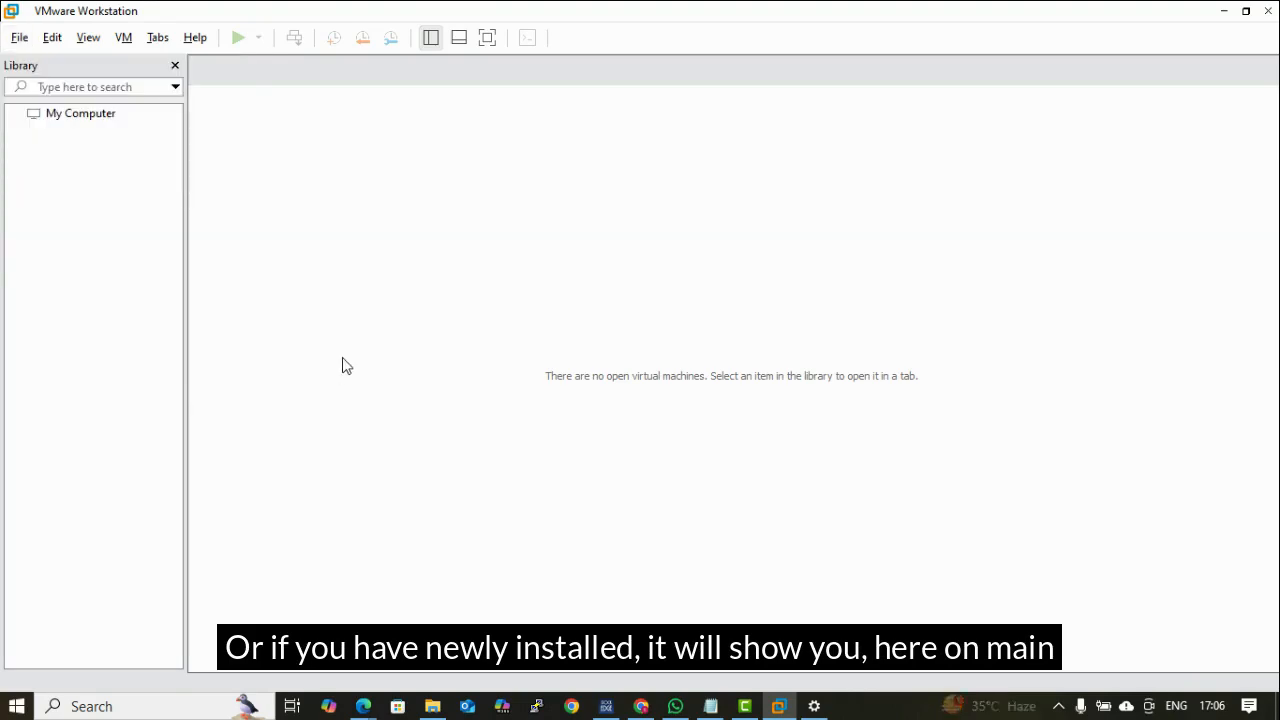
pyautogui.click(82, 115)
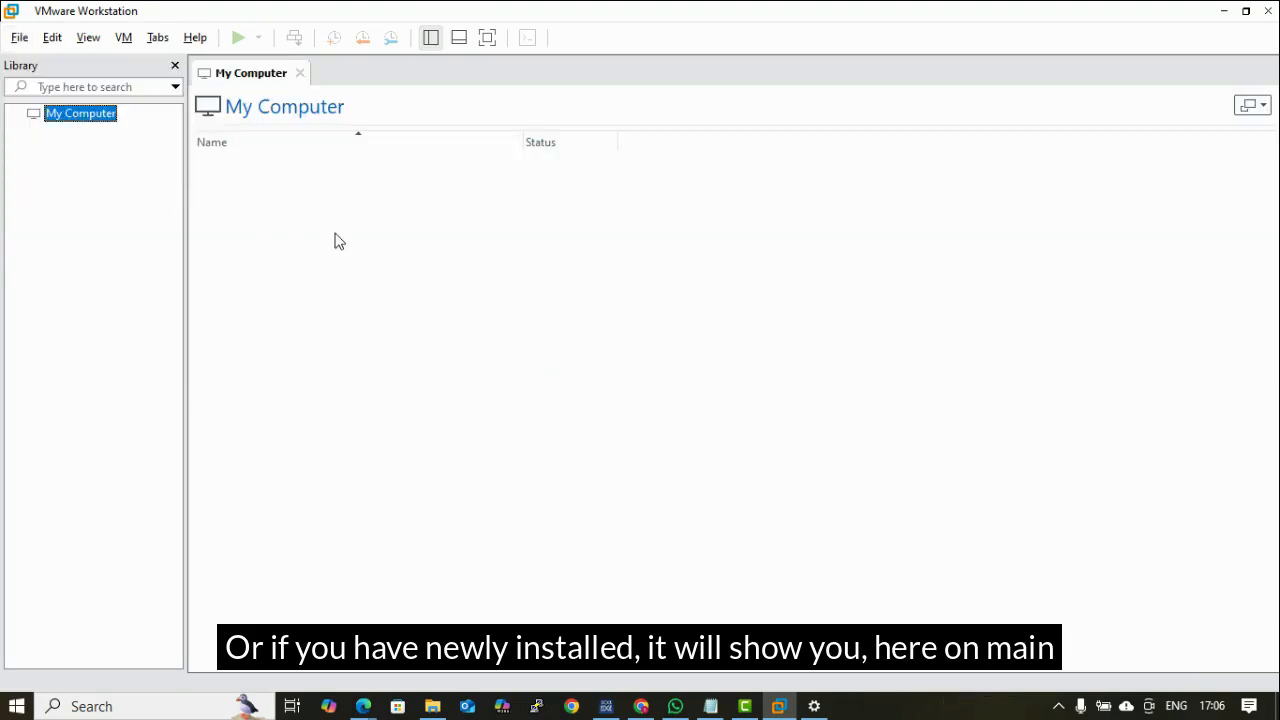
pyautogui.click(19, 40)
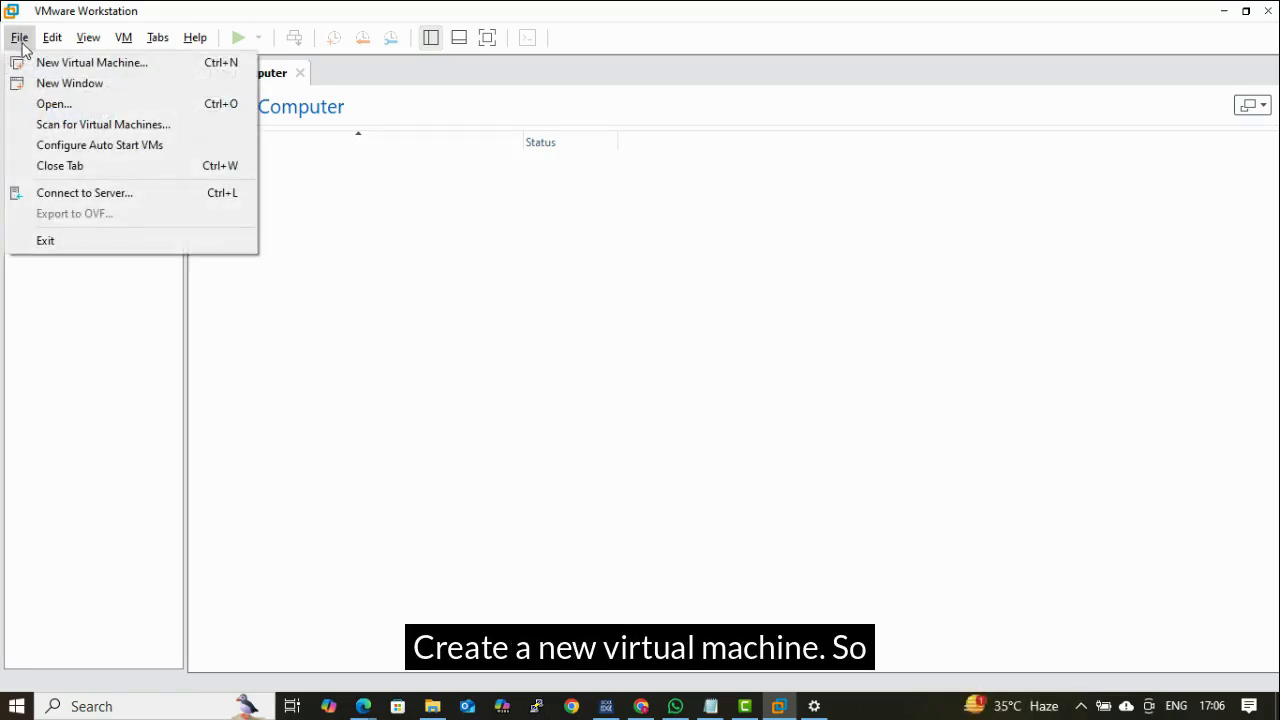
pyautogui.click(94, 64)
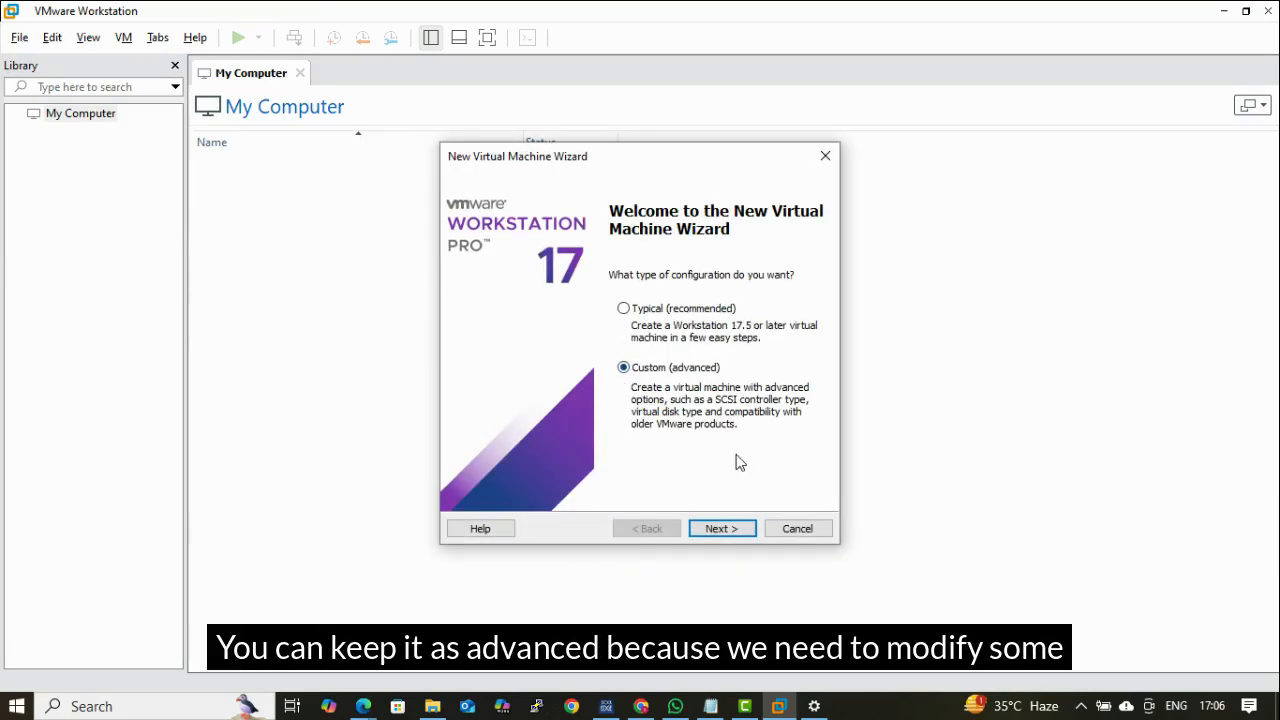
pyautogui.click(736, 532)
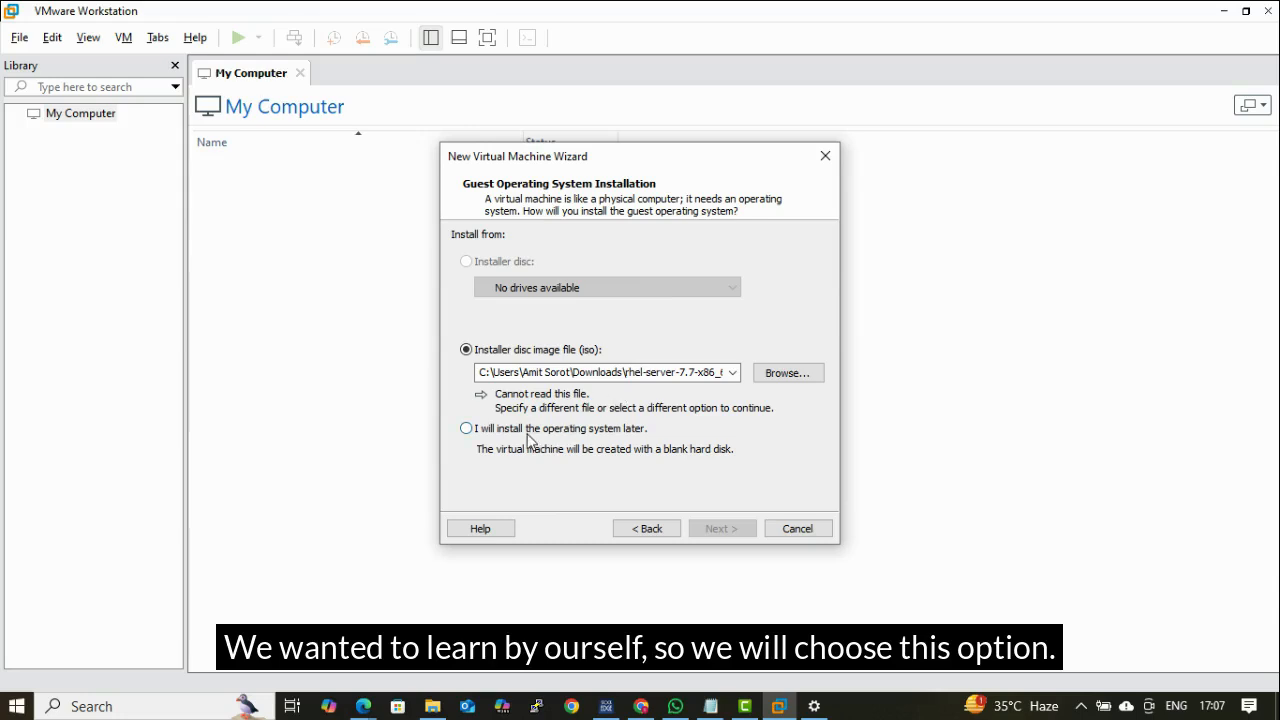
# Step: Choose to install the operating system later and set the guest system to Linux, Red Hat Enterprise Linux 9 64-bit
pyautogui.click(467, 430)
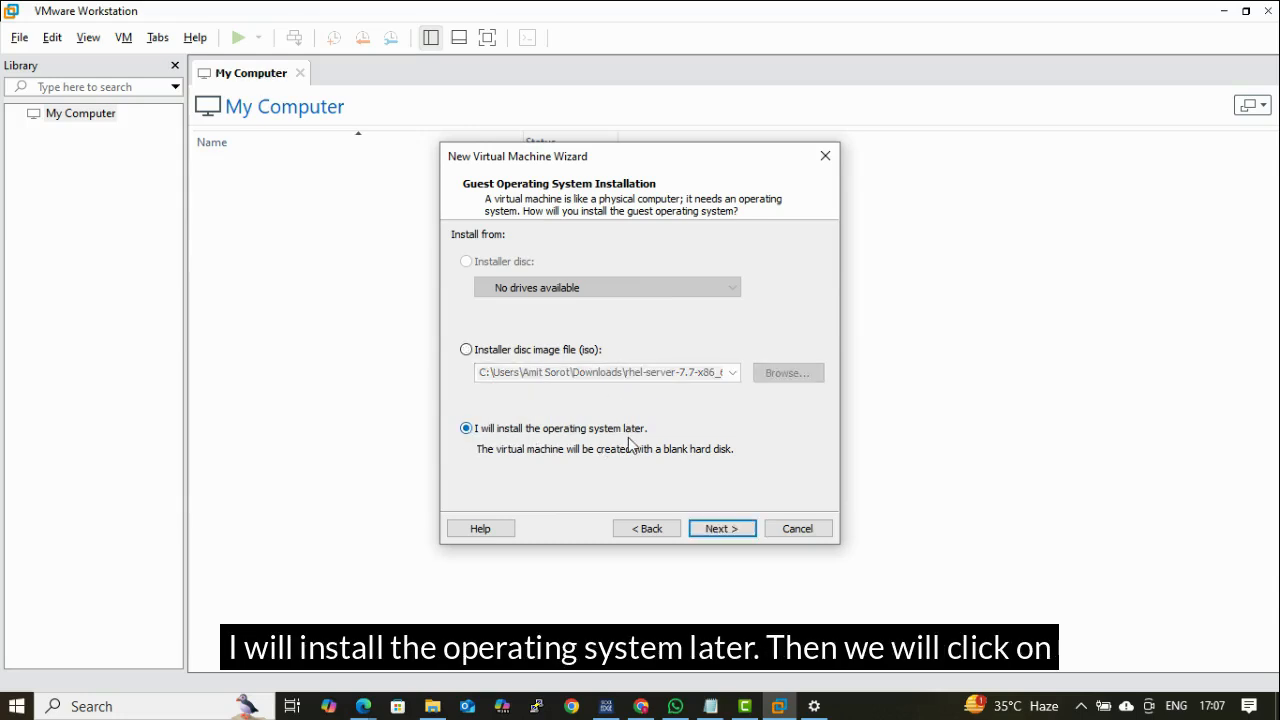
pyautogui.click(722, 529)
pyautogui.click(583, 356)
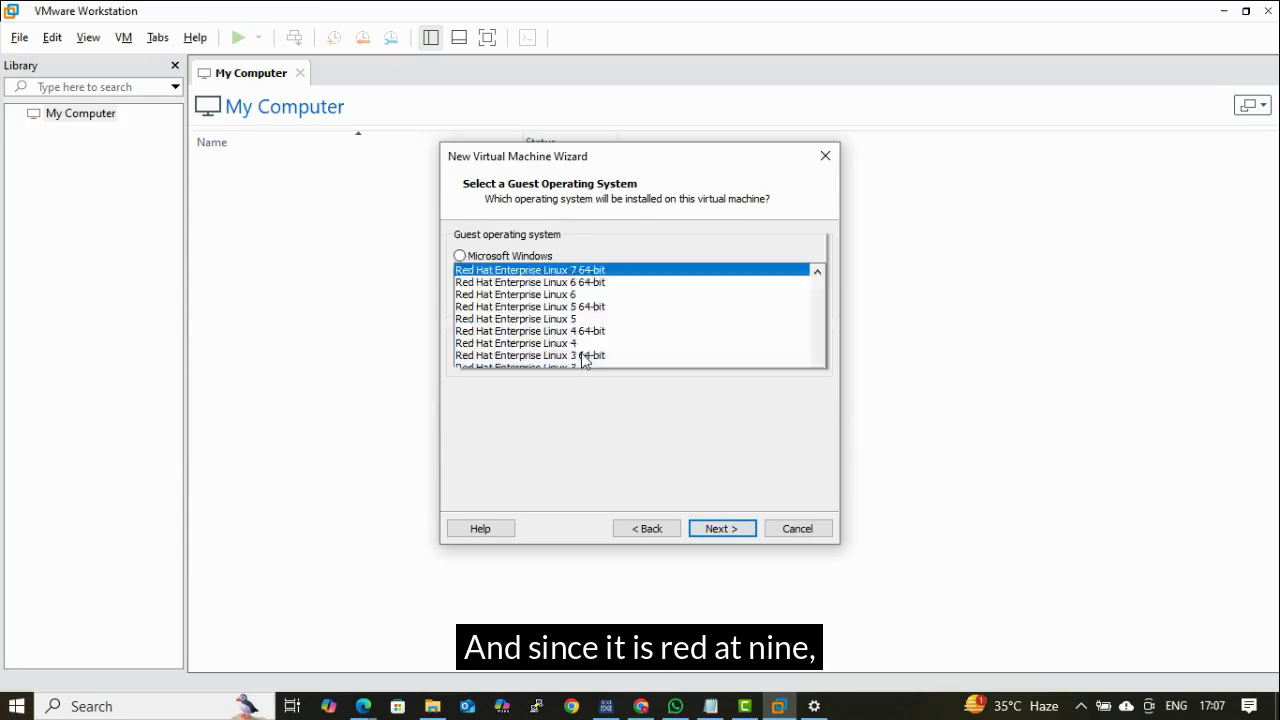
pyautogui.scroll(4, 607, 125)
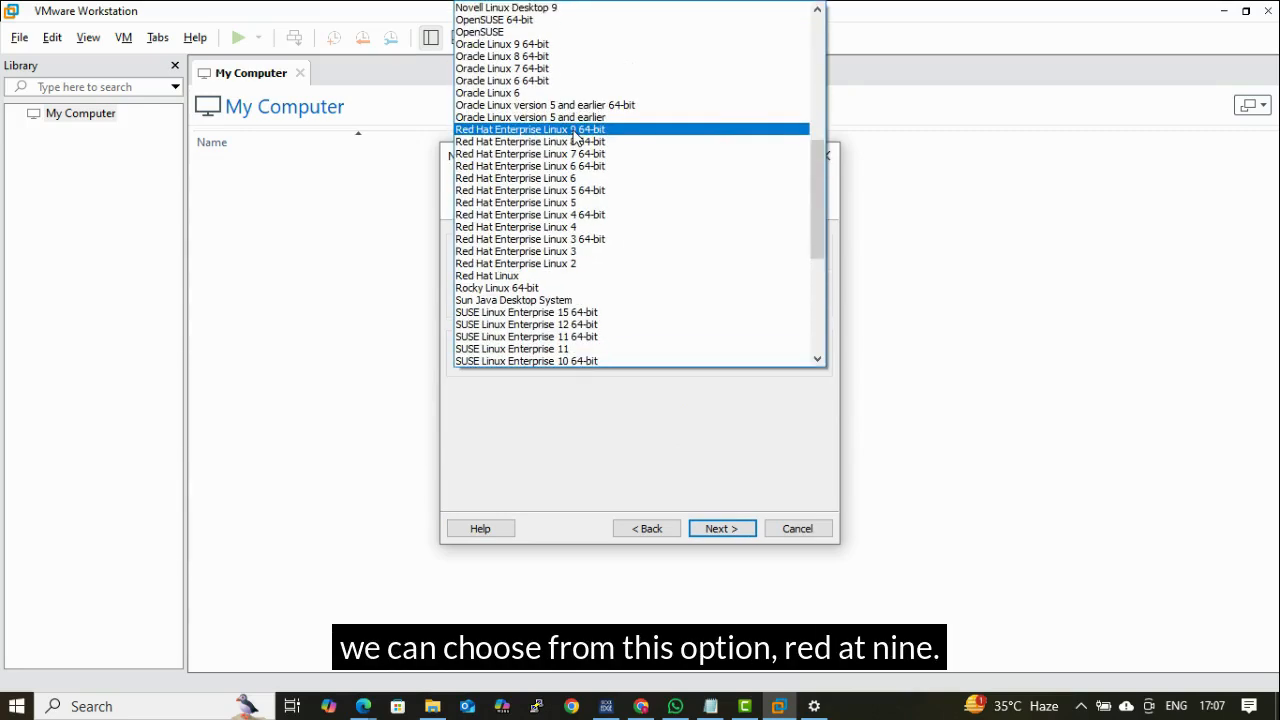
pyautogui.click(550, 128)
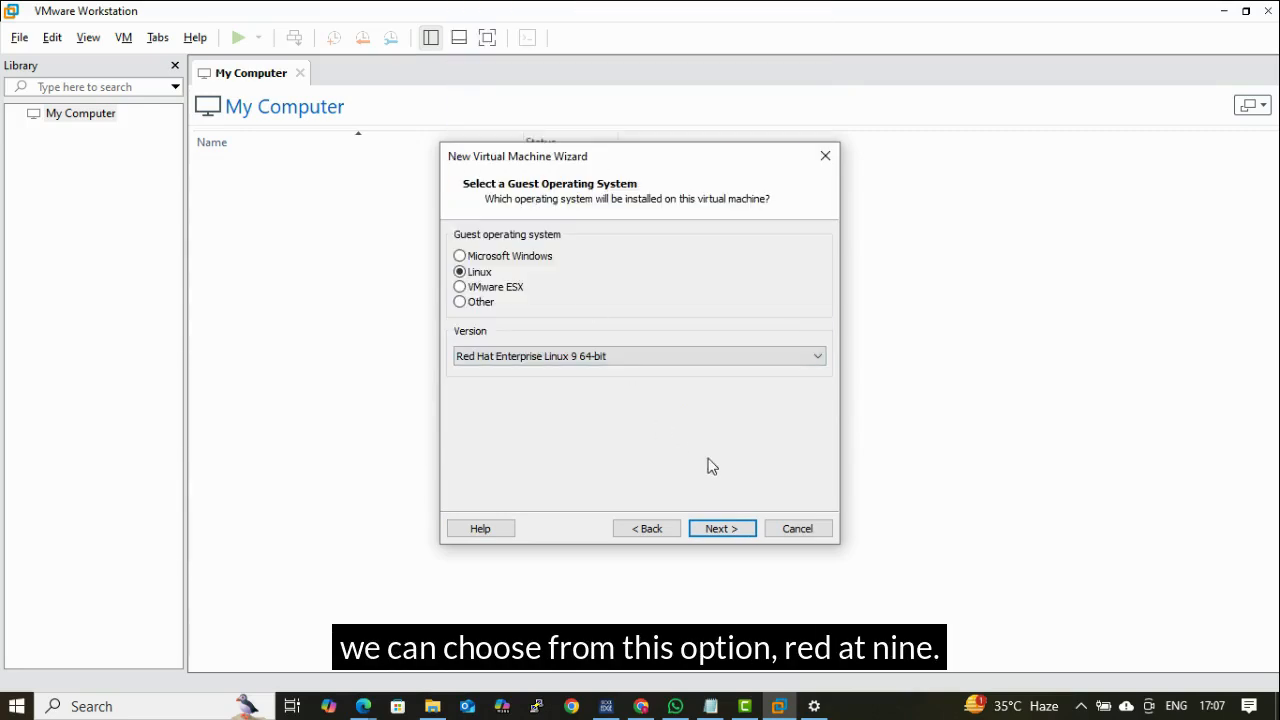
pyautogui.click(731, 530)
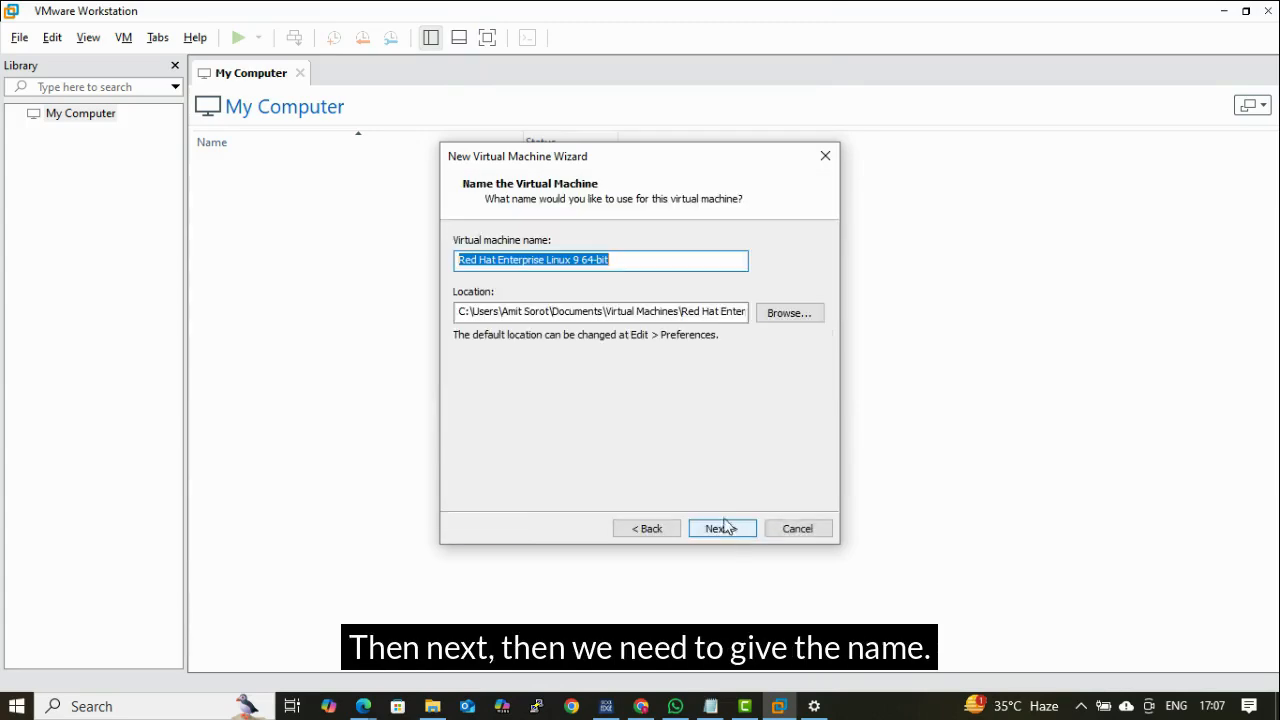
# Step: Name the virtual machine "rhel vm 1" and set its location to New folder on Extra Drive (E:)
pyautogui.write('rhel ')
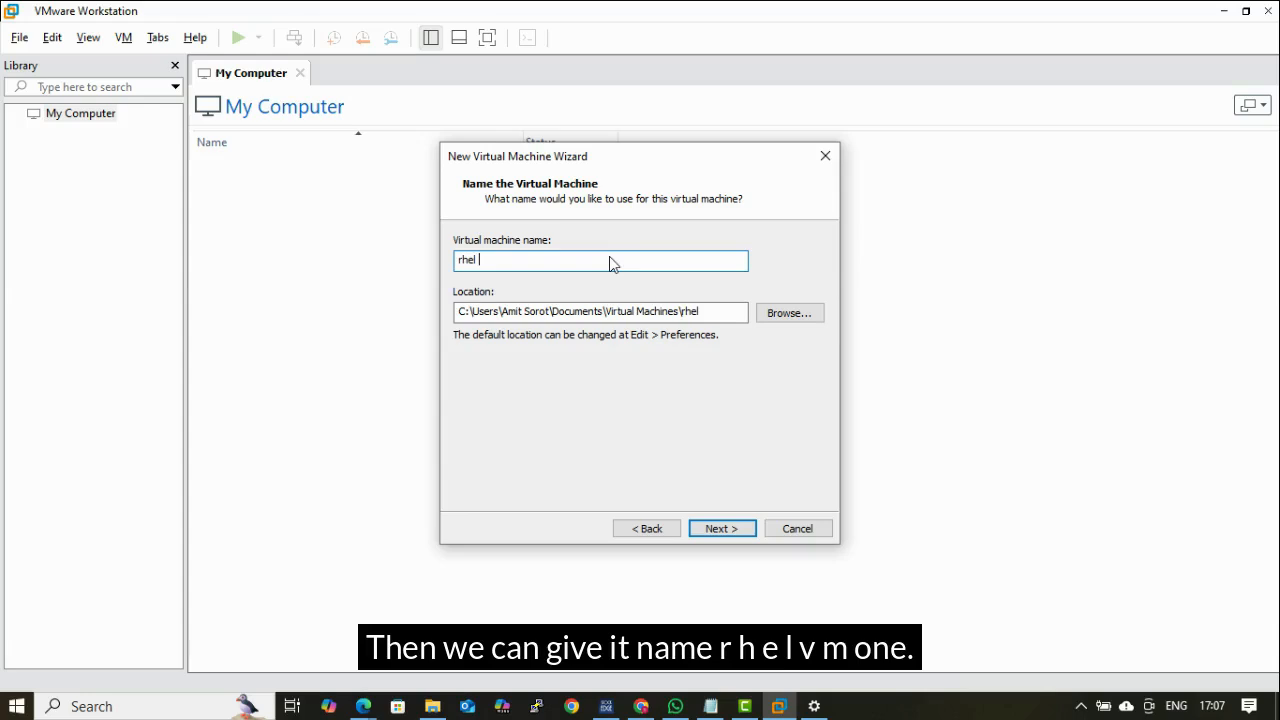
pyautogui.write('vm 1')
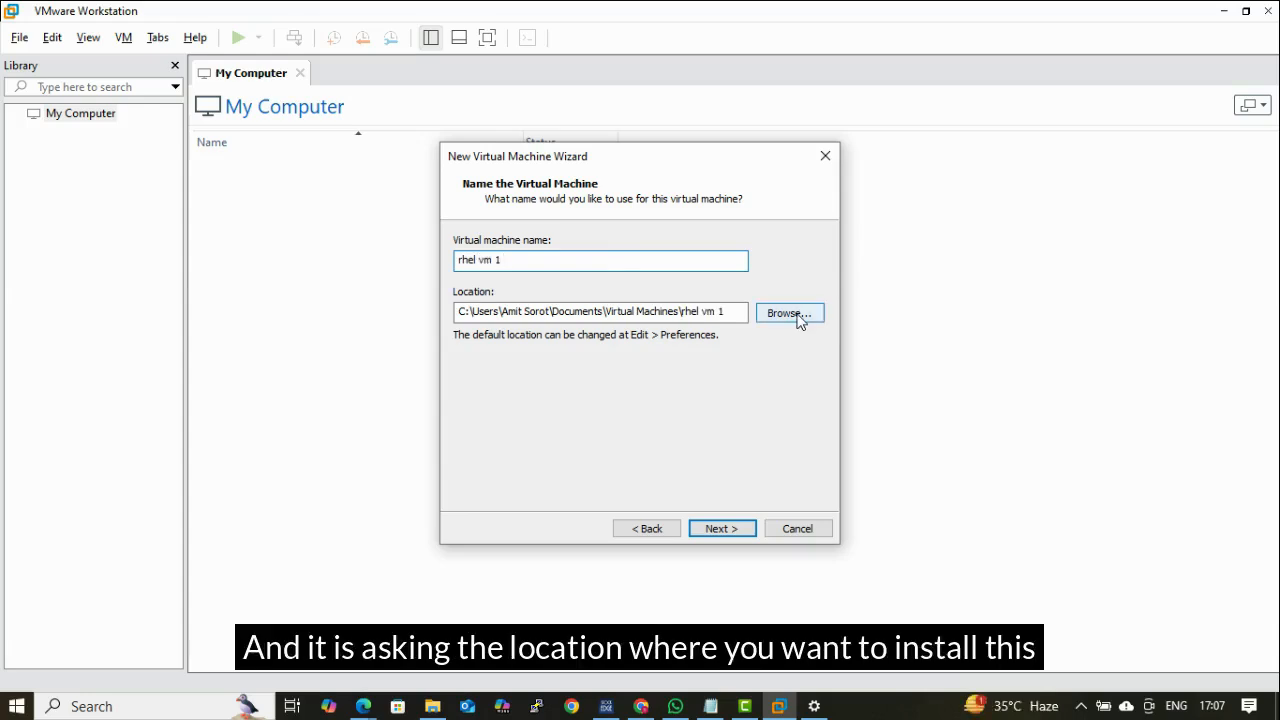
pyautogui.click(790, 314)
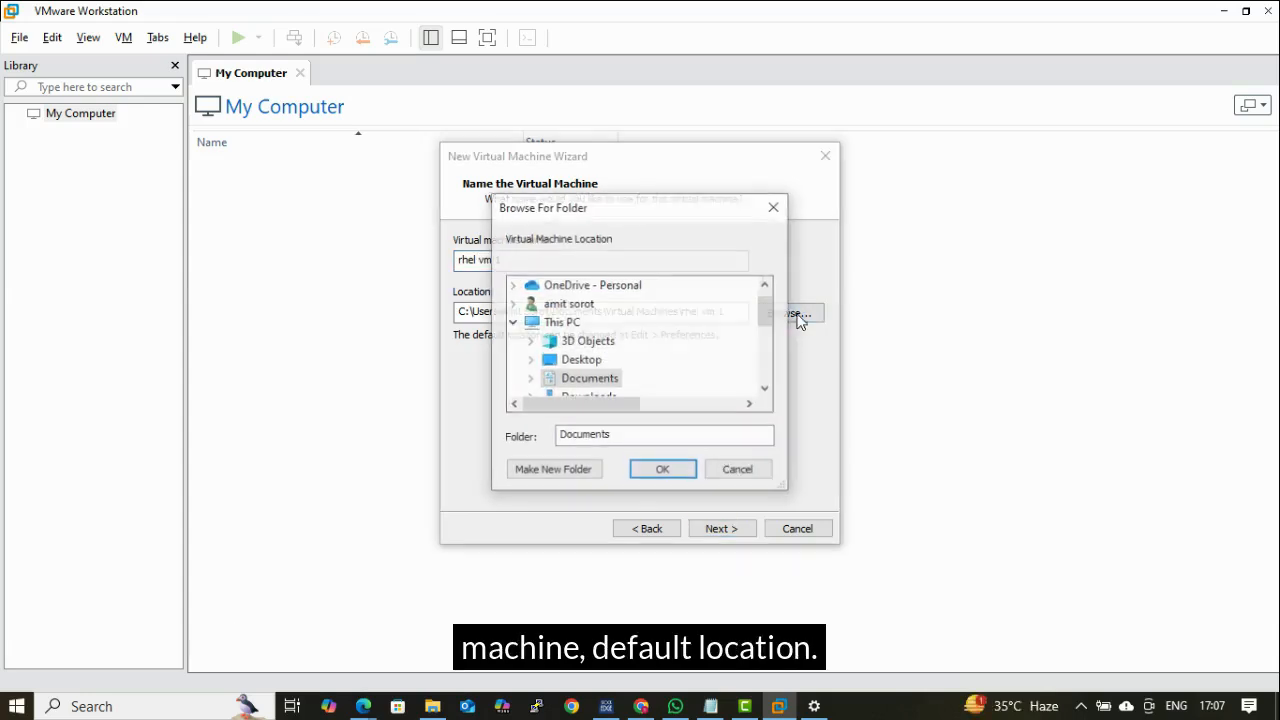
pyautogui.click(513, 323)
pyautogui.click(513, 323)
pyautogui.scroll(-2, 685, 386)
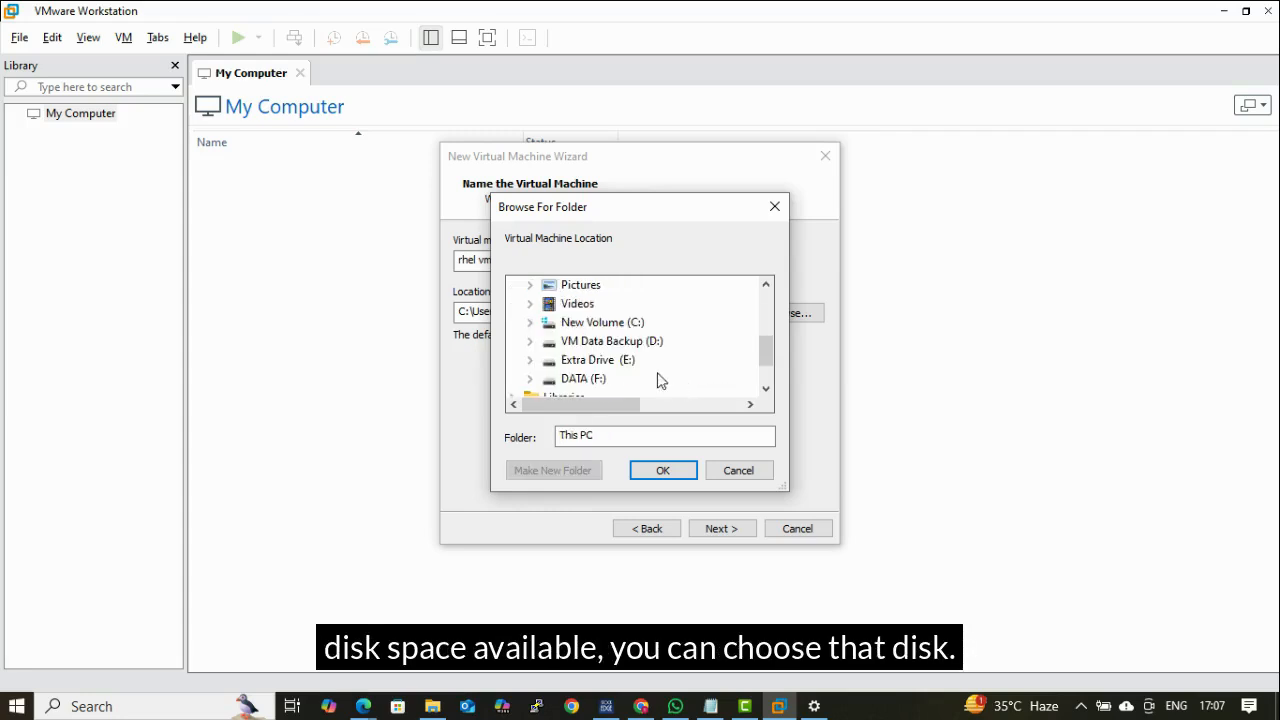
pyautogui.moveTo(600, 369)
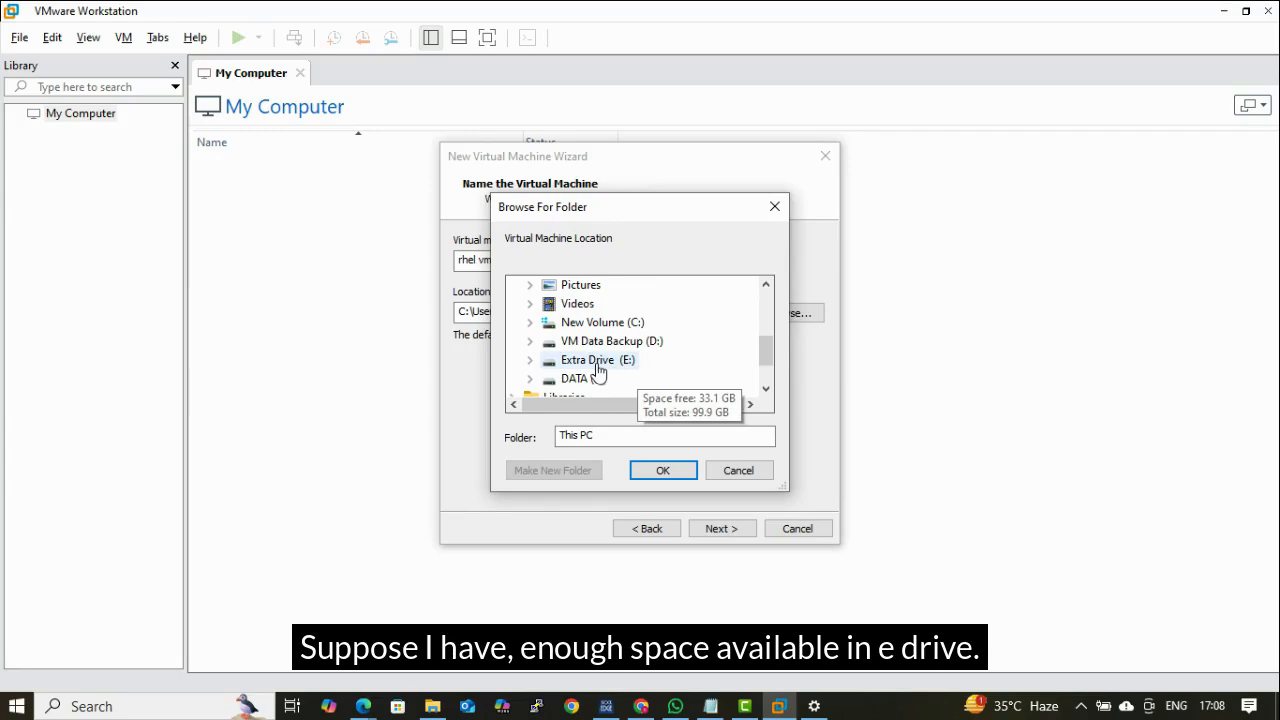
pyautogui.click(592, 365)
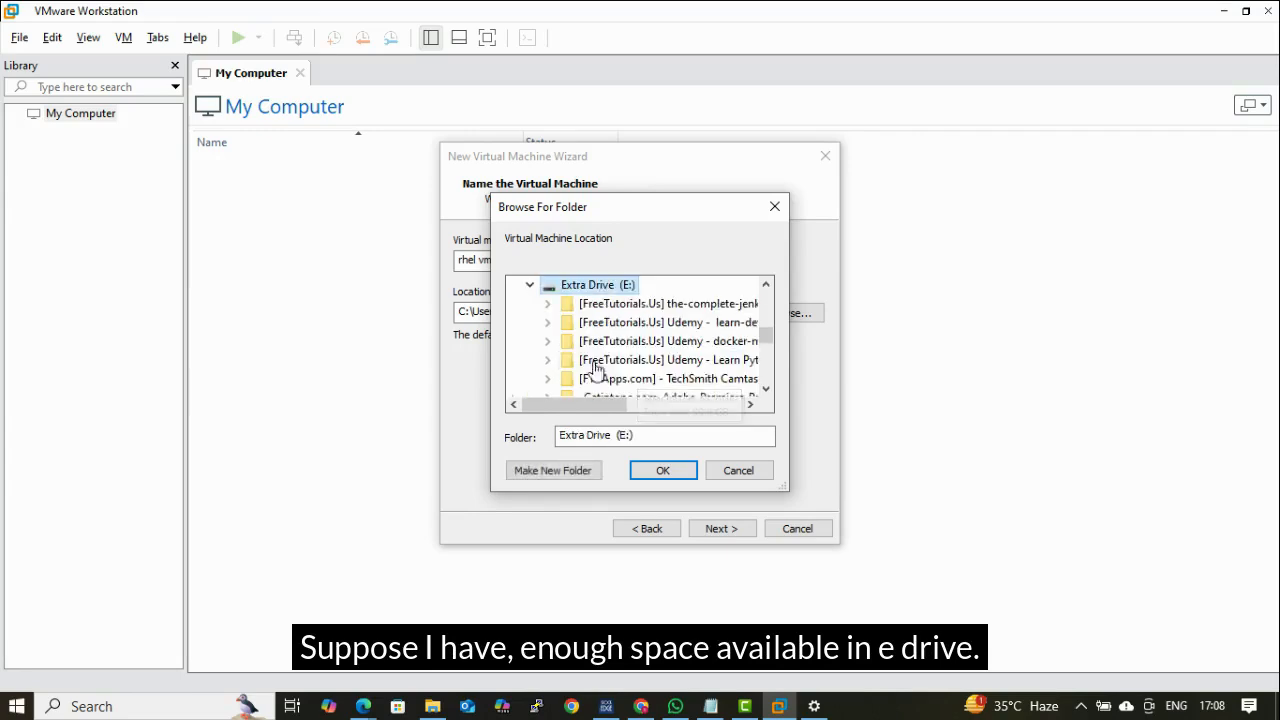
pyautogui.click(766, 389)
pyautogui.click(766, 389)
pyautogui.click(766, 389)
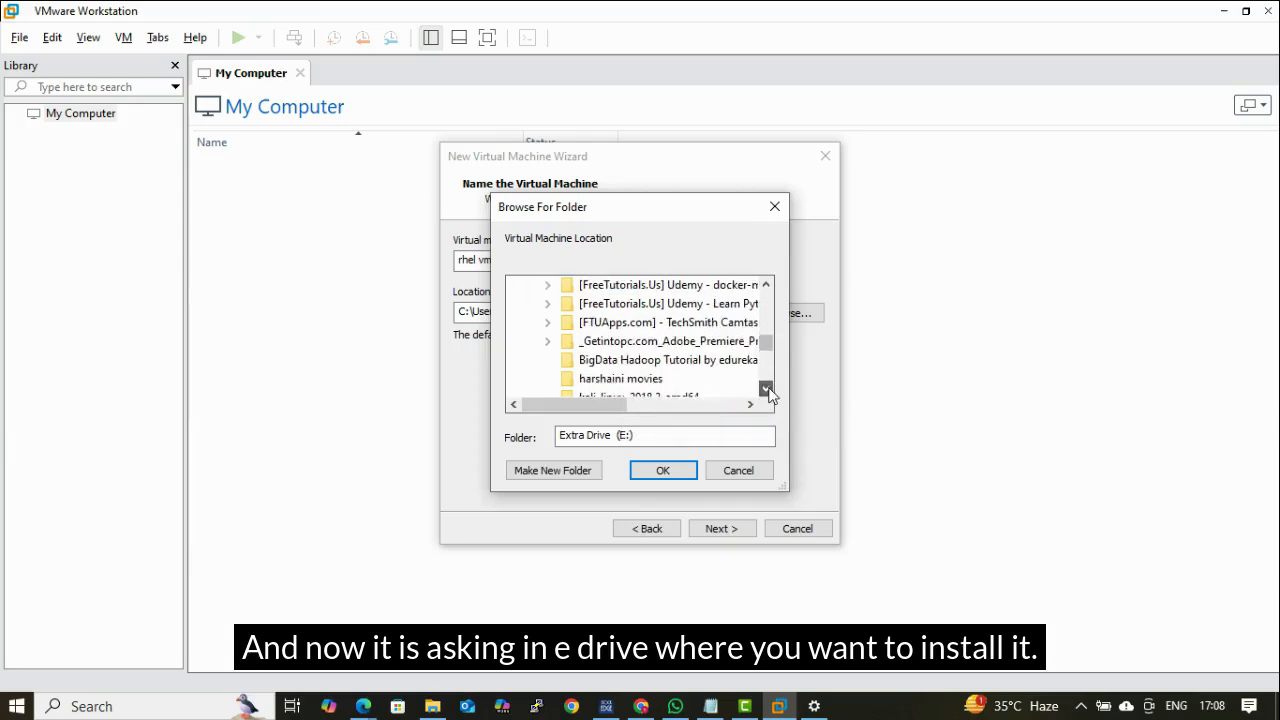
pyautogui.click(766, 389)
pyautogui.click(766, 389)
pyautogui.click(766, 389)
pyautogui.click(766, 389)
pyautogui.click(766, 389)
pyautogui.click(766, 389)
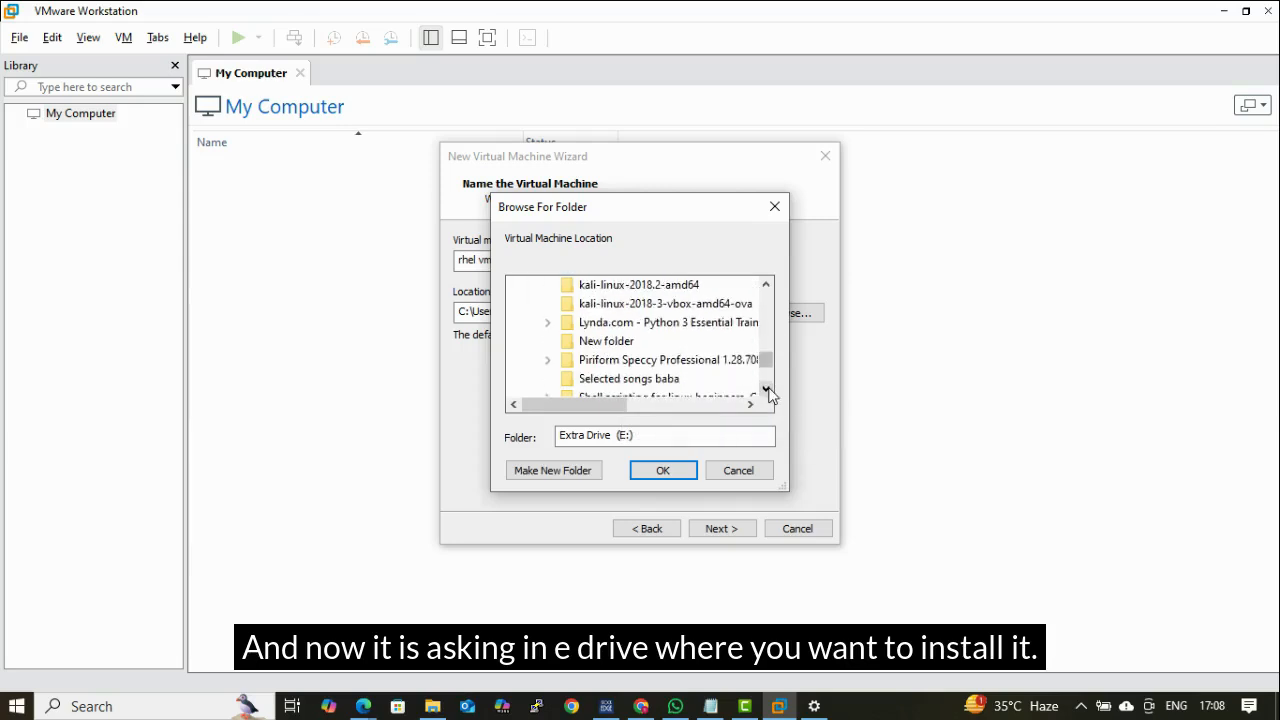
pyautogui.click(610, 343)
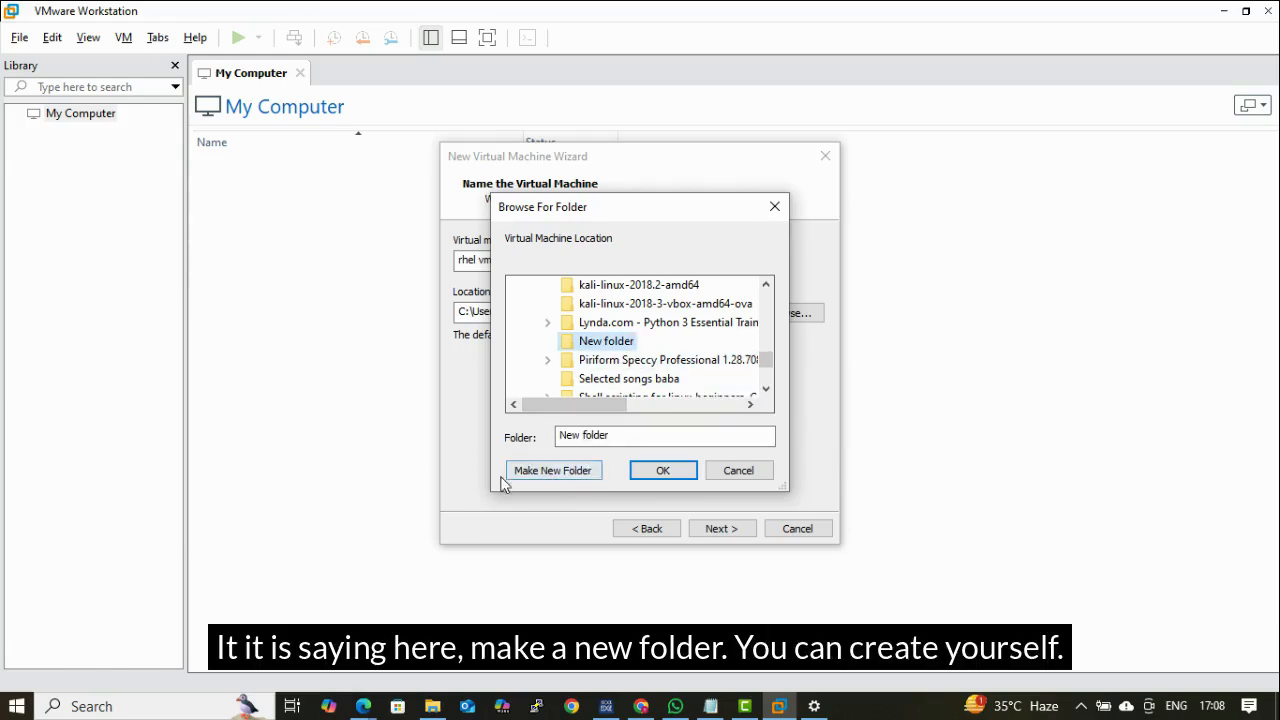
pyautogui.click(663, 471)
# Step: Assign 2 processors with 1 core per processor to the virtual machine
pyautogui.click(721, 528)
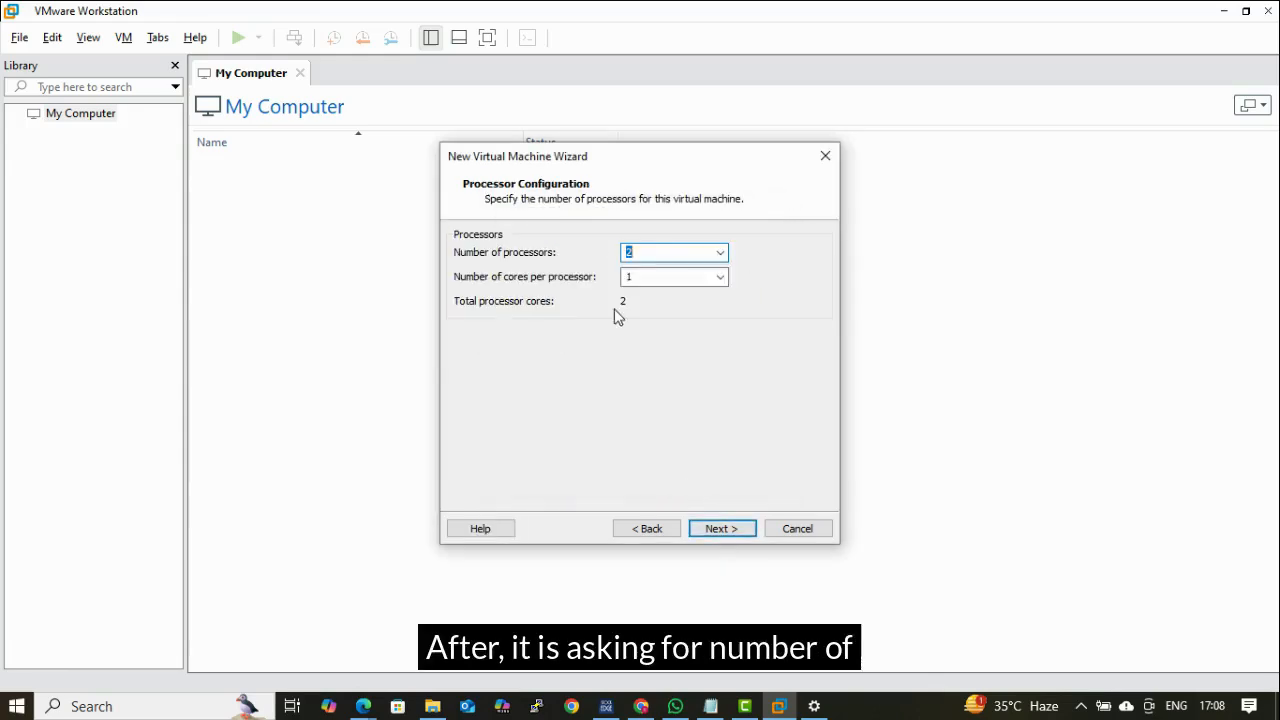
pyautogui.click(734, 531)
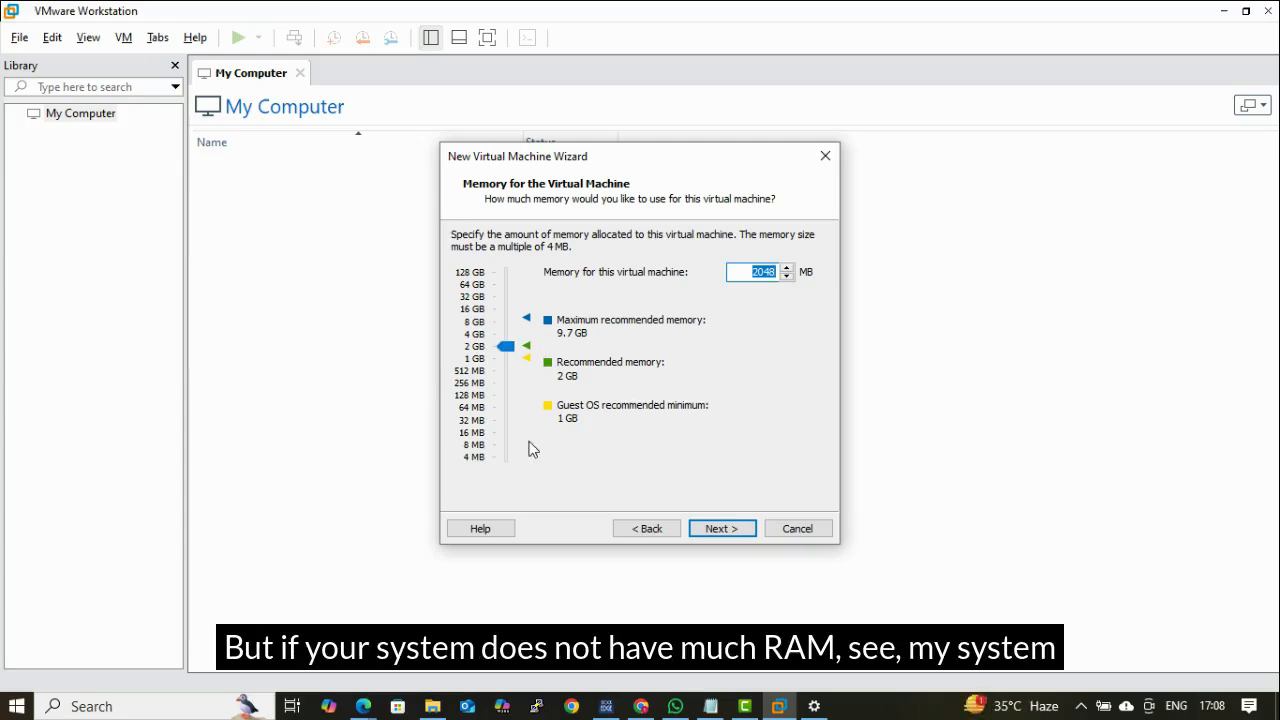
# Step: Check the host's installed RAM in Windows Settings and allocate 2048 MB of memory to the virtual machine
pyautogui.click(815, 704)
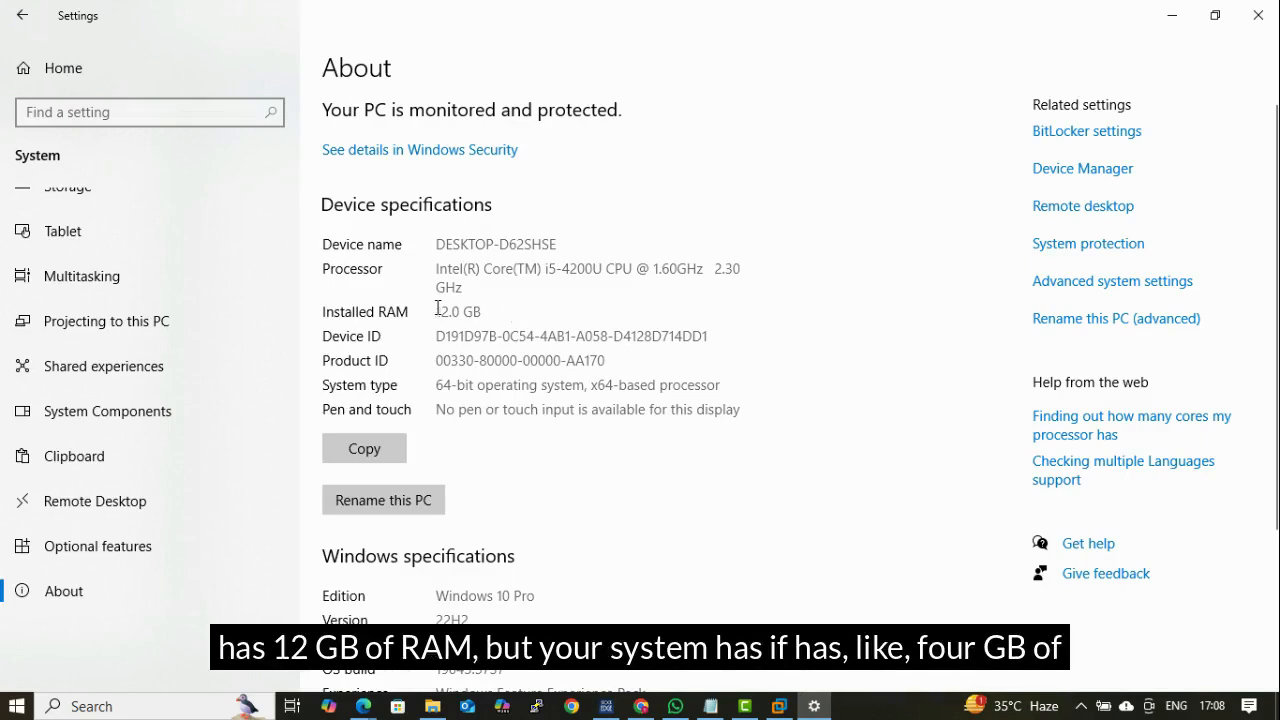
pyautogui.moveTo(436, 312); pyautogui.dragTo(451, 314)
pyautogui.click(579, 318)
pyautogui.click(781, 706)
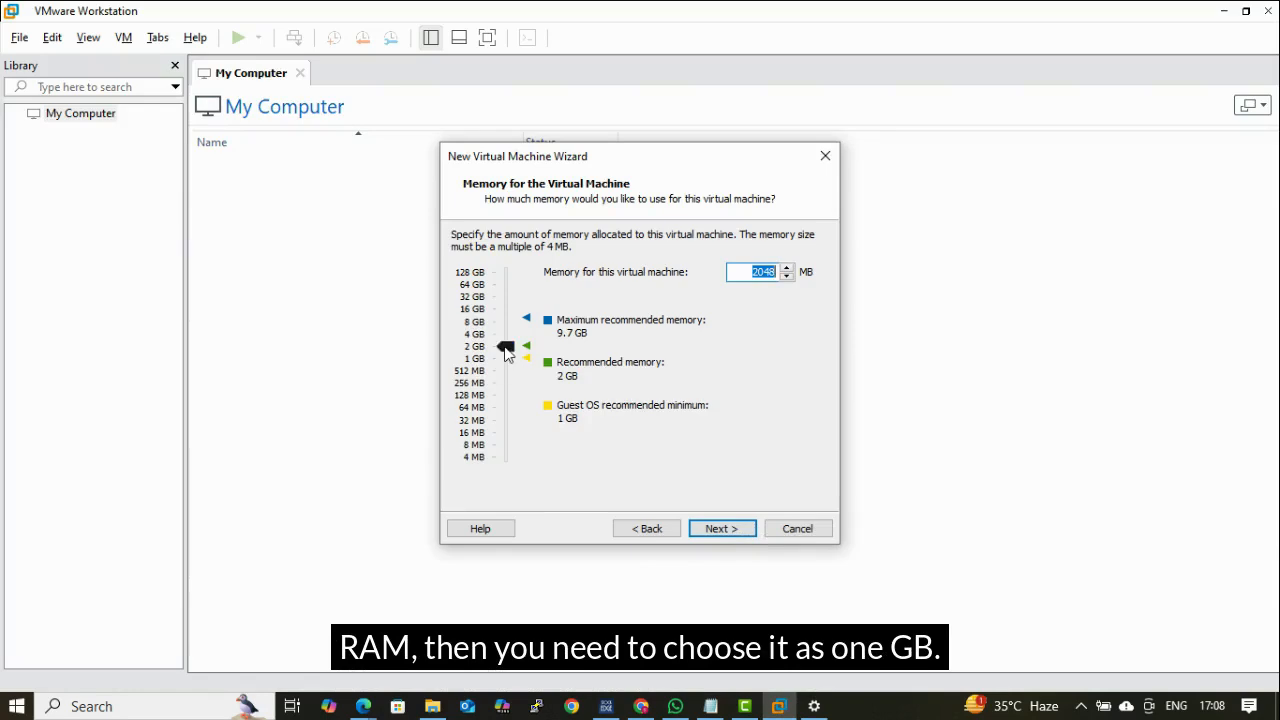
pyautogui.moveTo(505, 349); pyautogui.dragTo(505, 351)
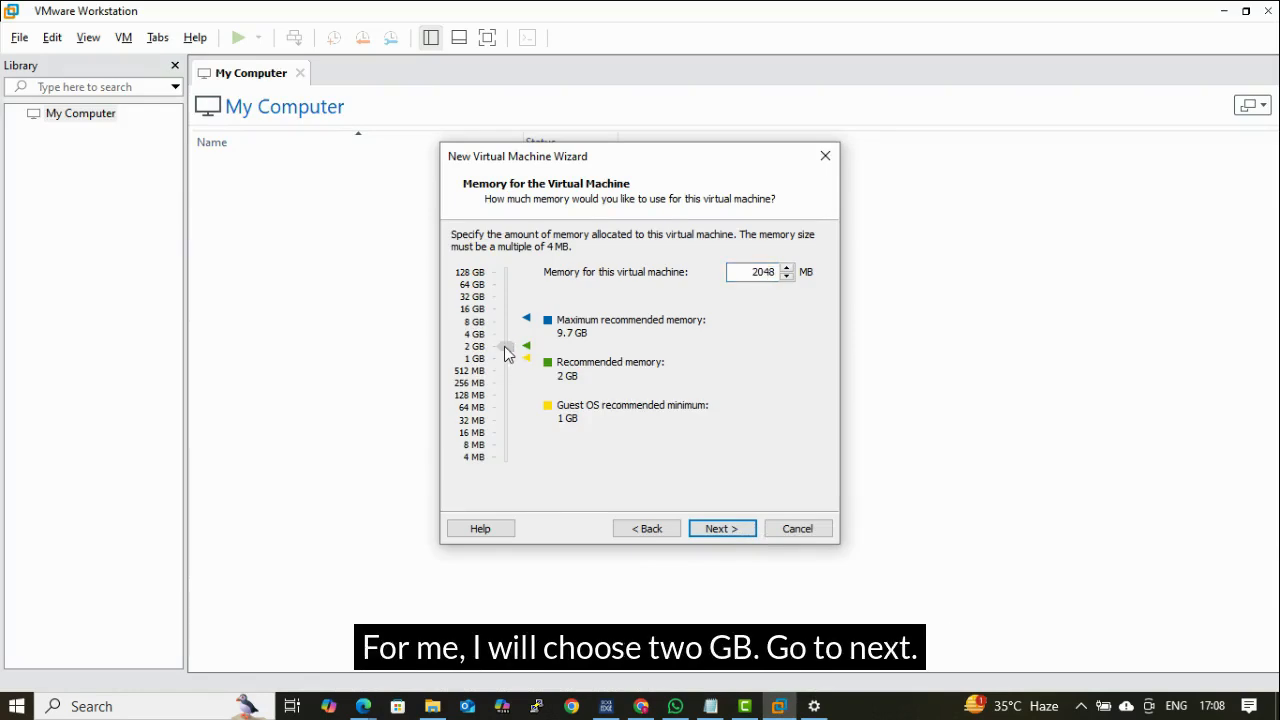
pyautogui.press('Return')
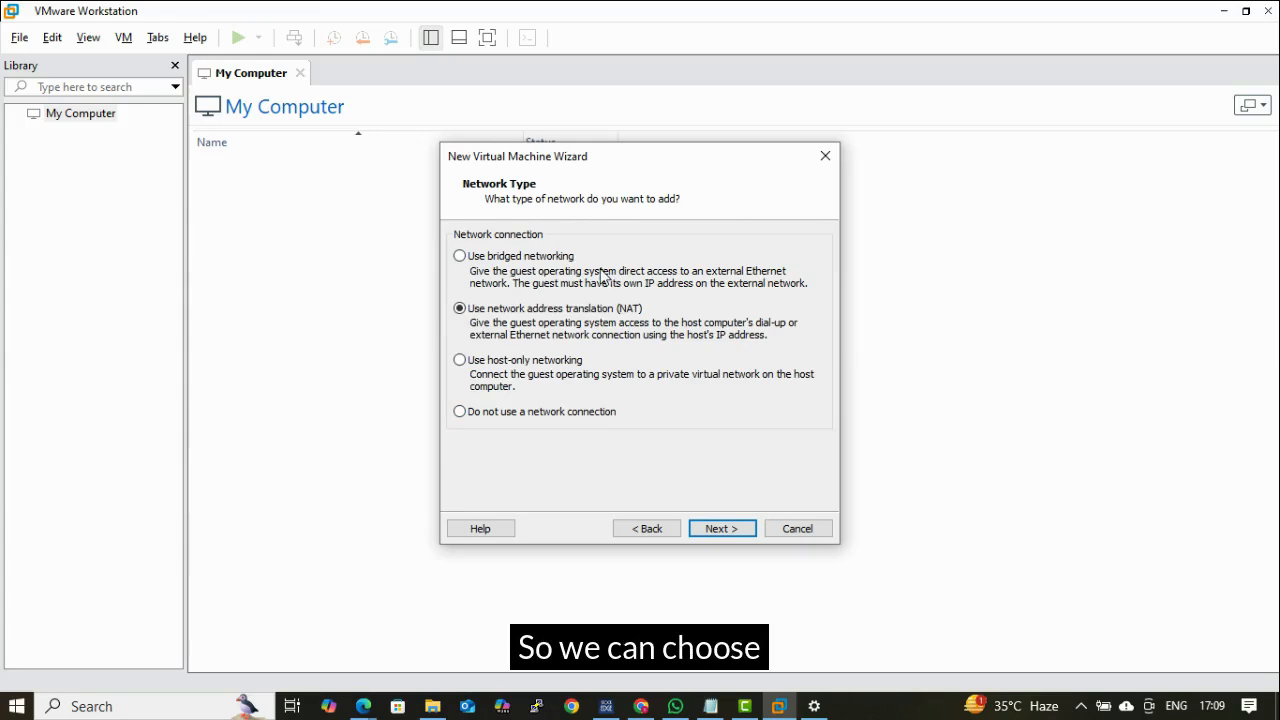
# Step: Set the virtual machine's network connection to bridged networking
pyautogui.click(460, 256)
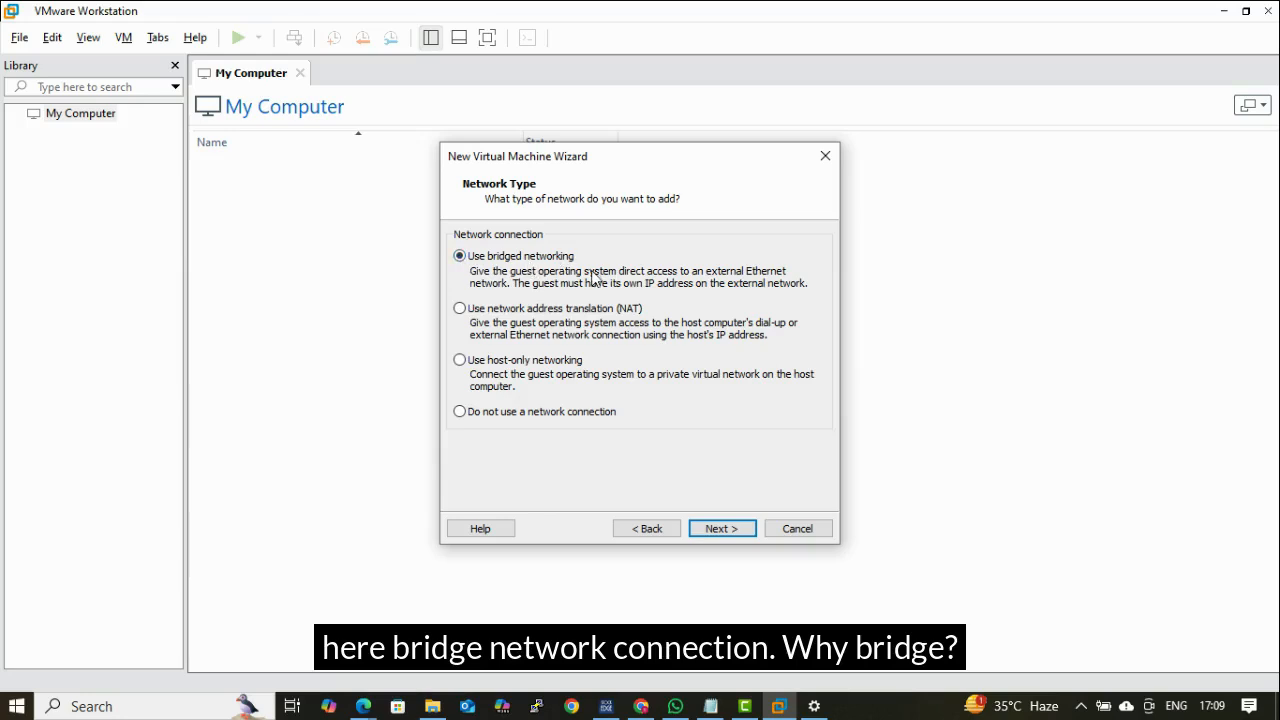
pyautogui.click(1083, 707)
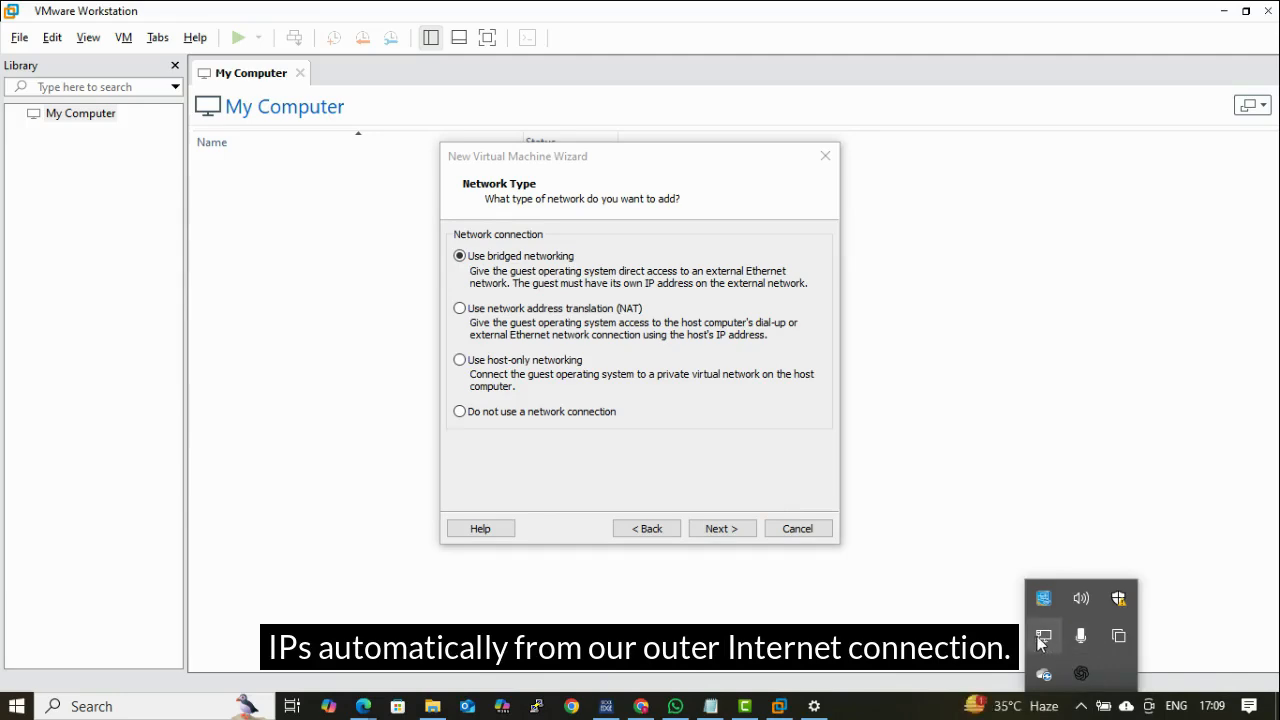
pyautogui.click(880, 711)
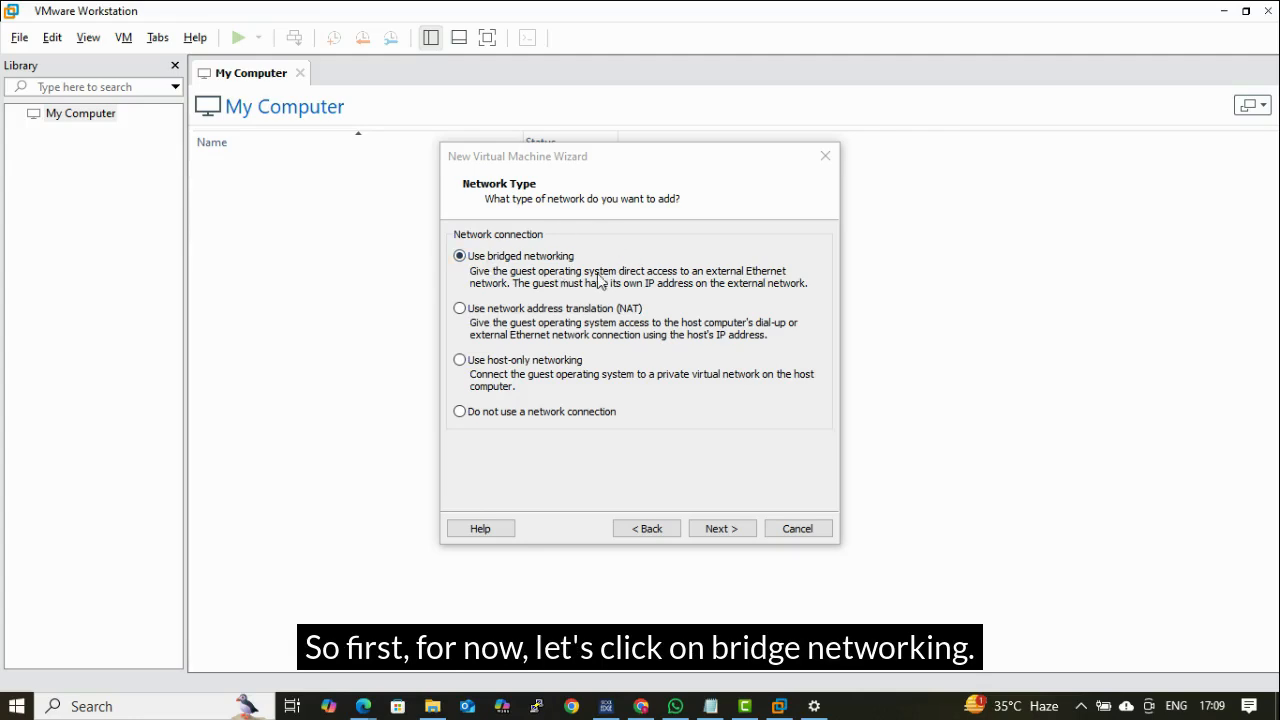
pyautogui.click(721, 528)
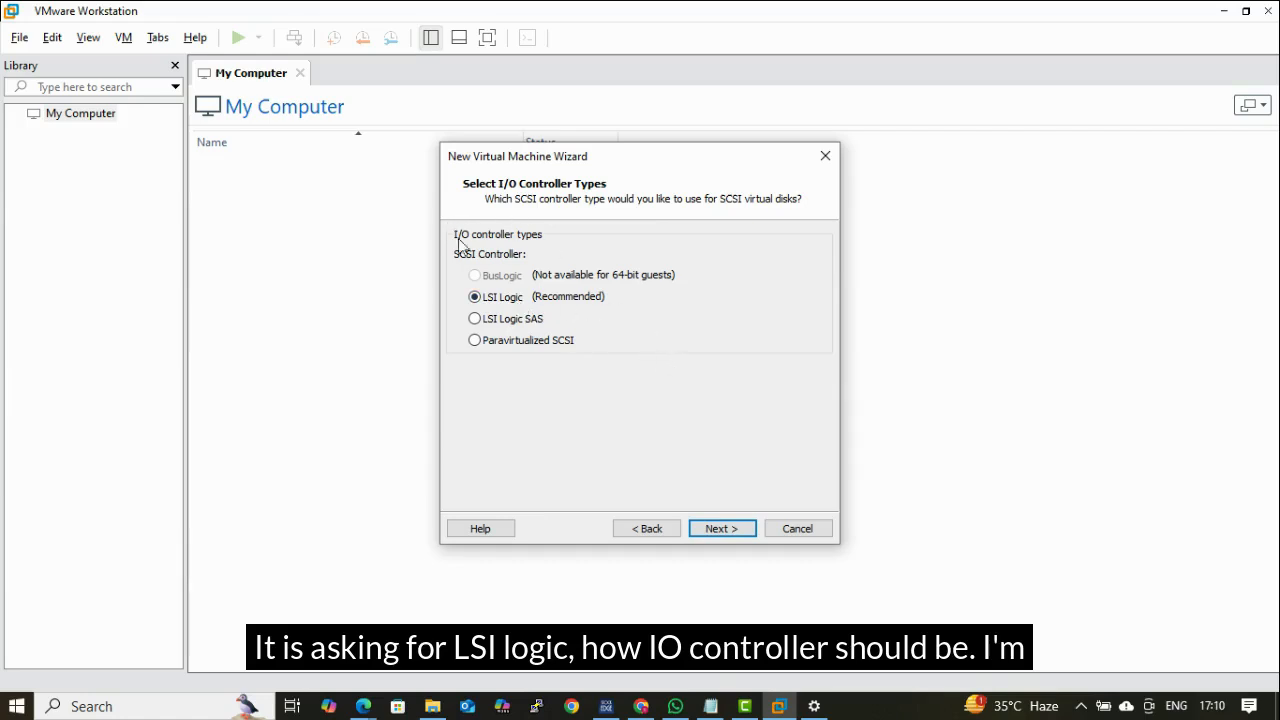
# Step: Use the LSI Logic controller and create a new 20 GB SATA virtual disk split into multiple files
pyautogui.click(722, 529)
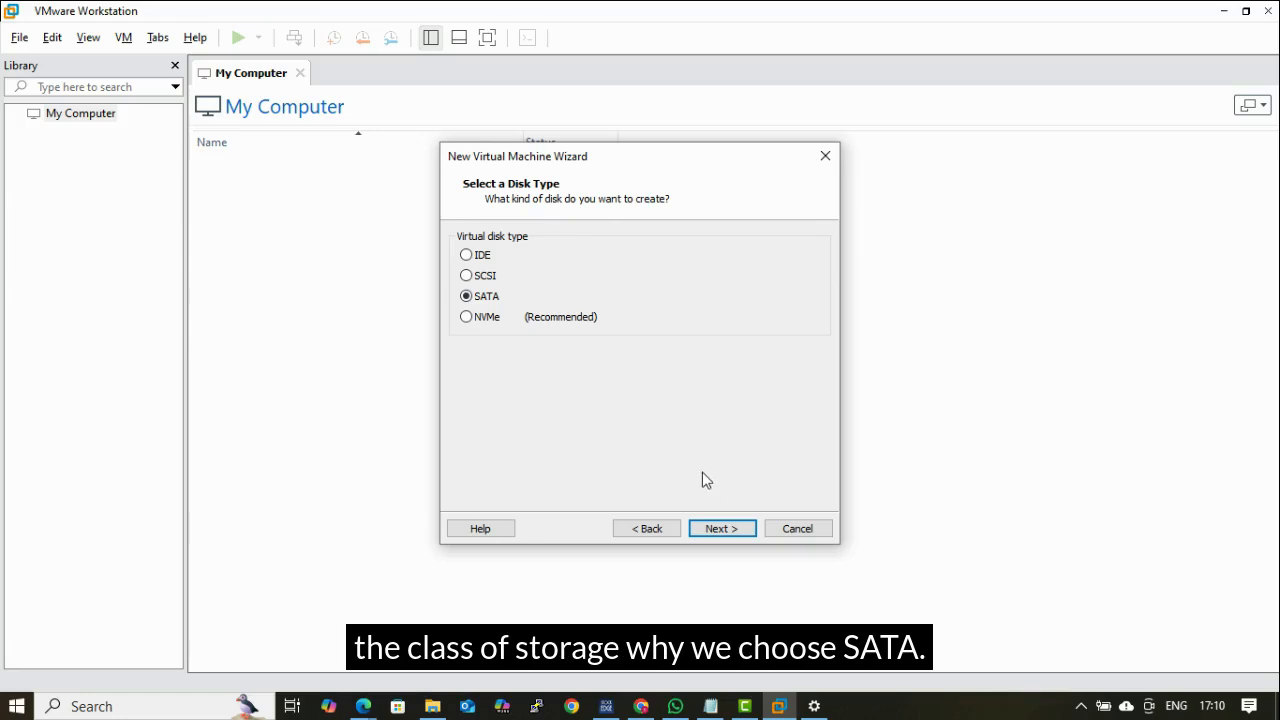
pyautogui.click(736, 530)
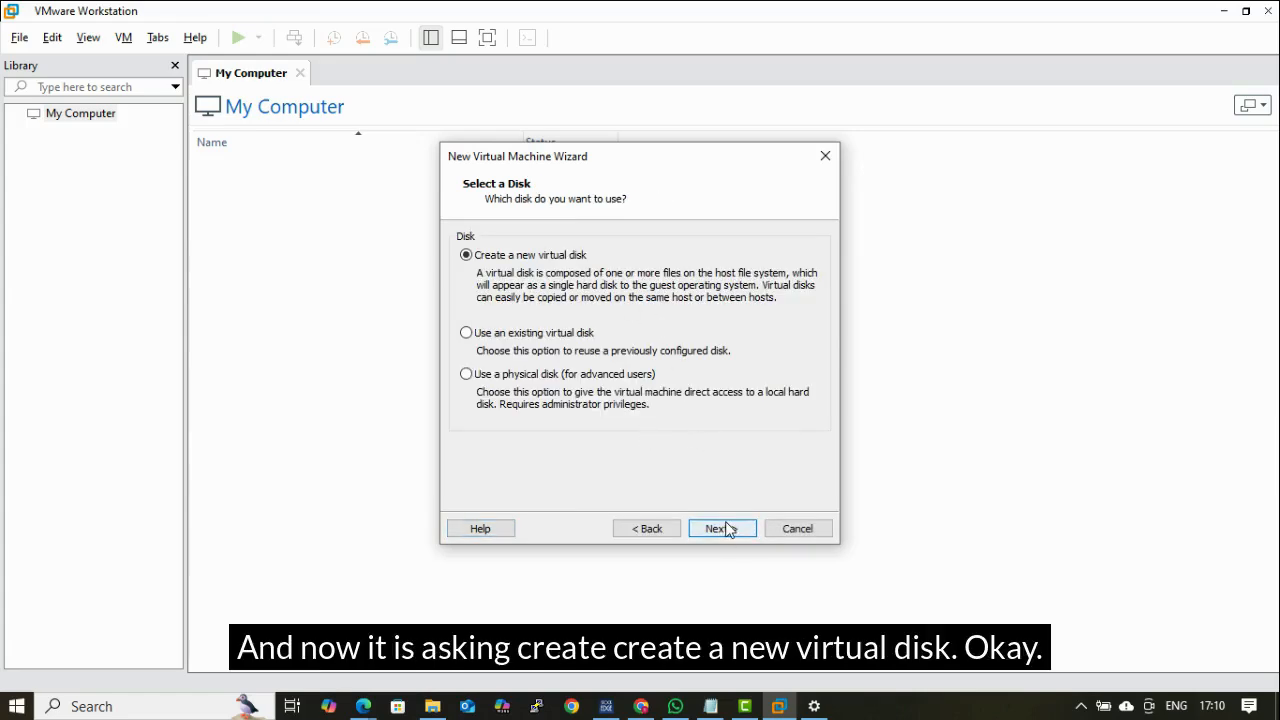
pyautogui.click(727, 530)
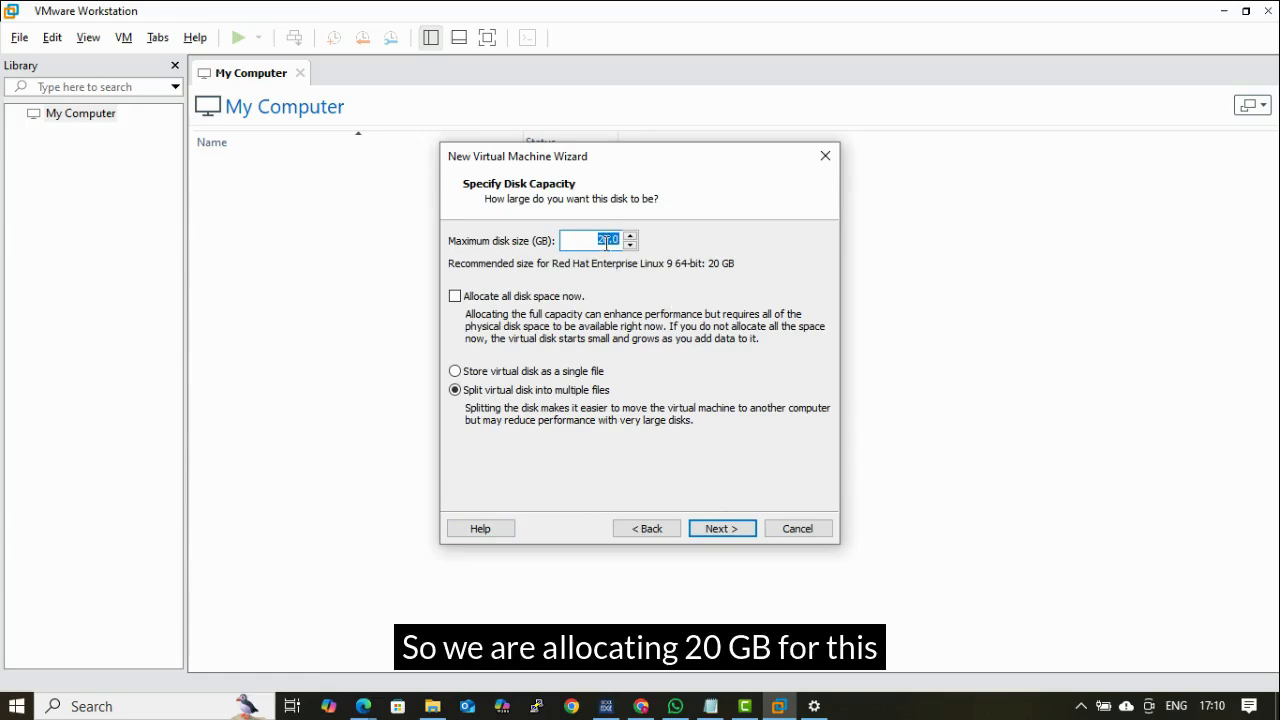
pyautogui.click(734, 531)
pyautogui.click(734, 531)
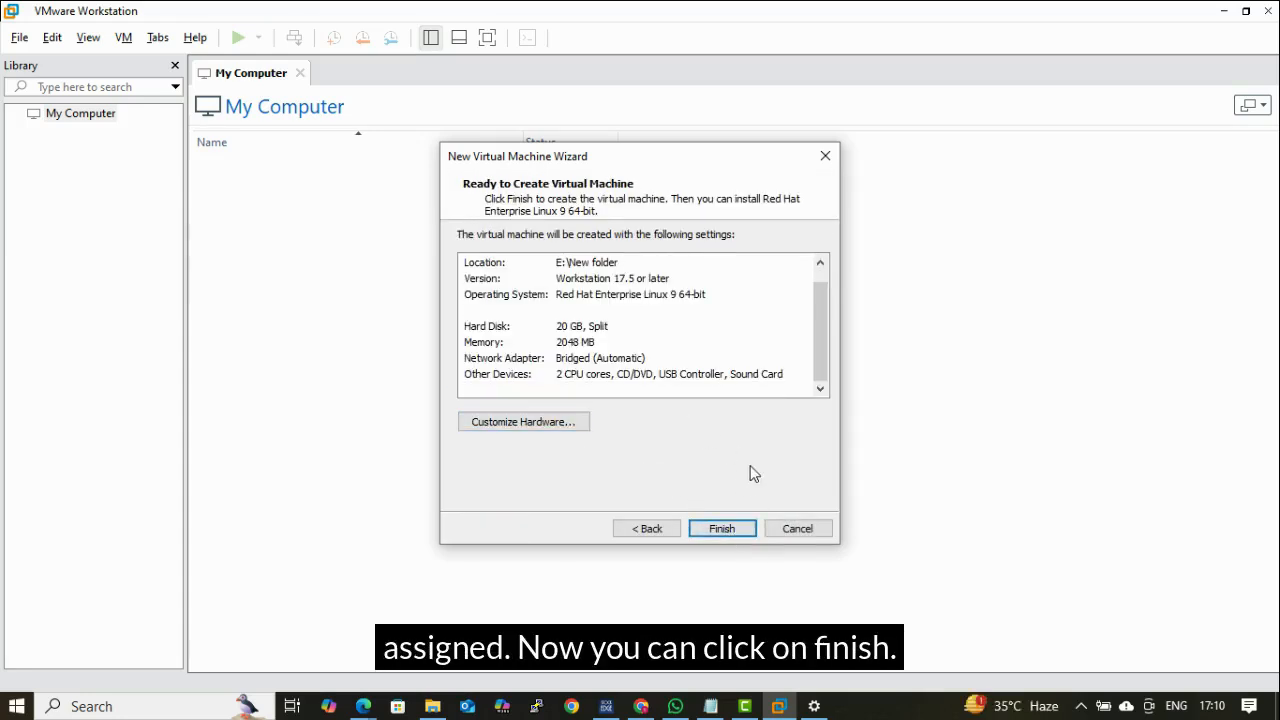
# Step: Finish creating the virtual machine and power it on
pyautogui.click(741, 536)
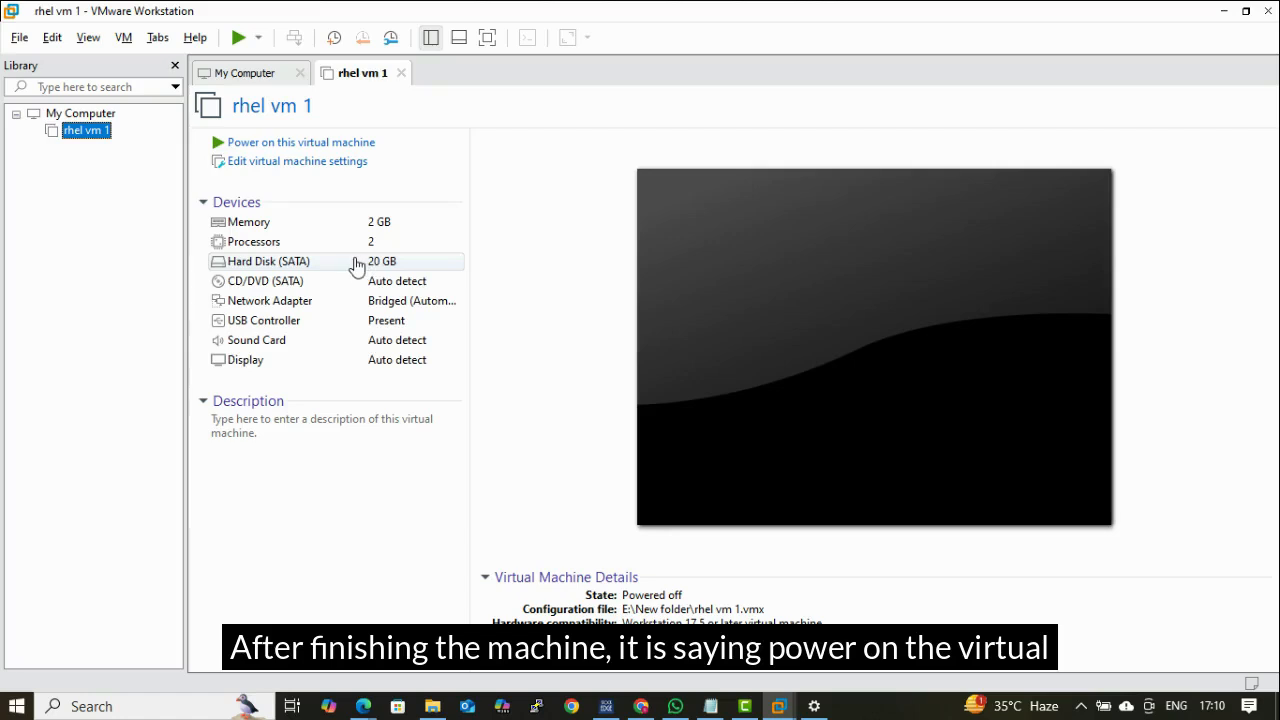
pyautogui.click(338, 145)
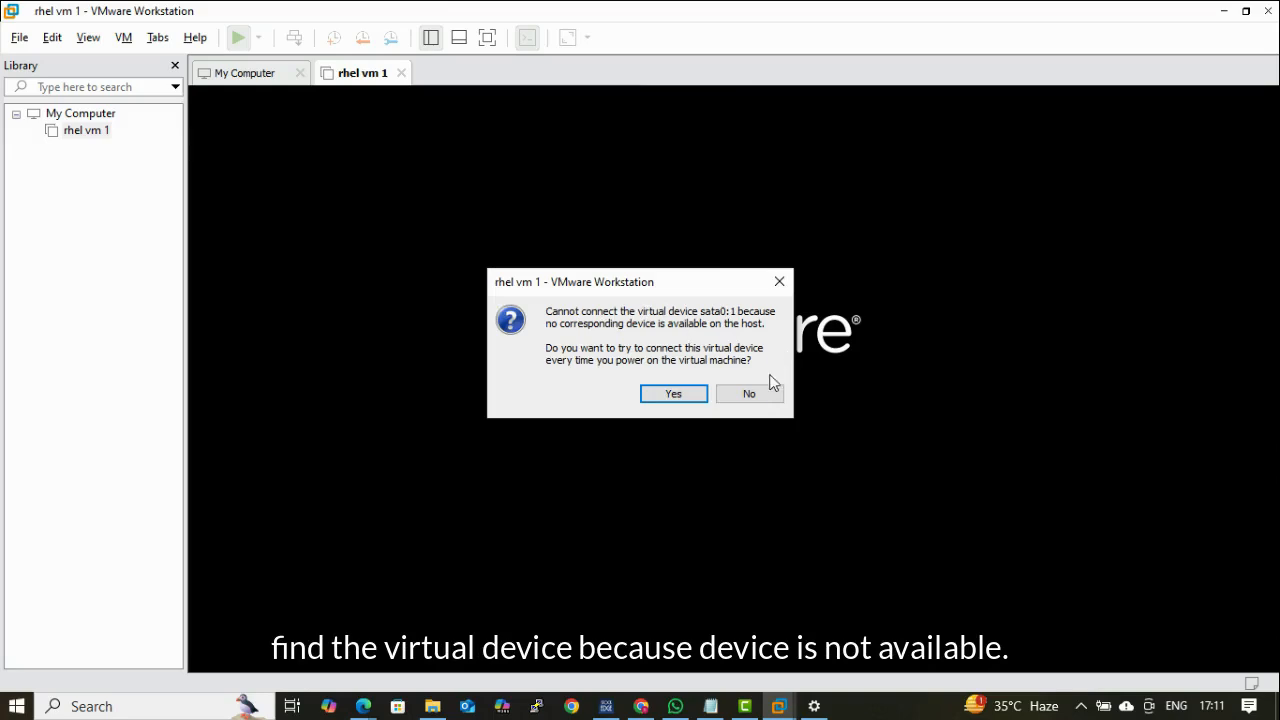
# Step: Decline connecting the unavailable sata0:1 device at every power-on, and close and power off the rhel vm 1 virtual machine
pyautogui.click(749, 394)
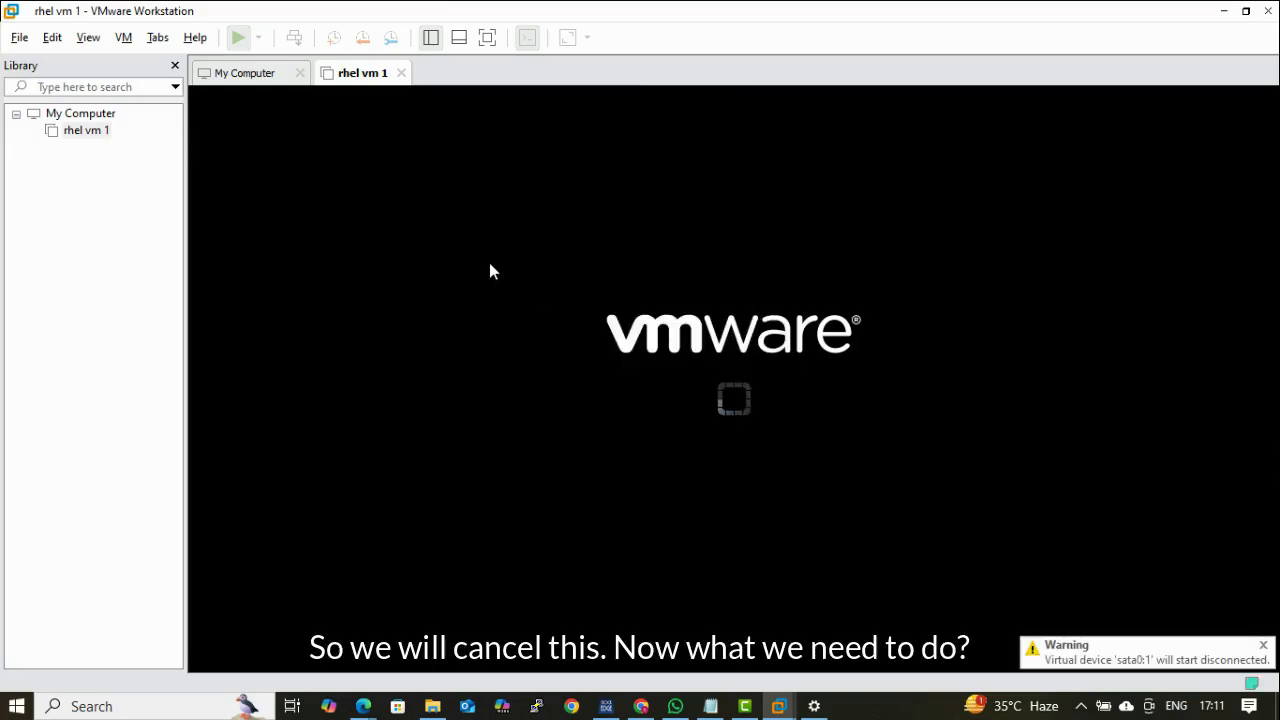
pyautogui.click(401, 73)
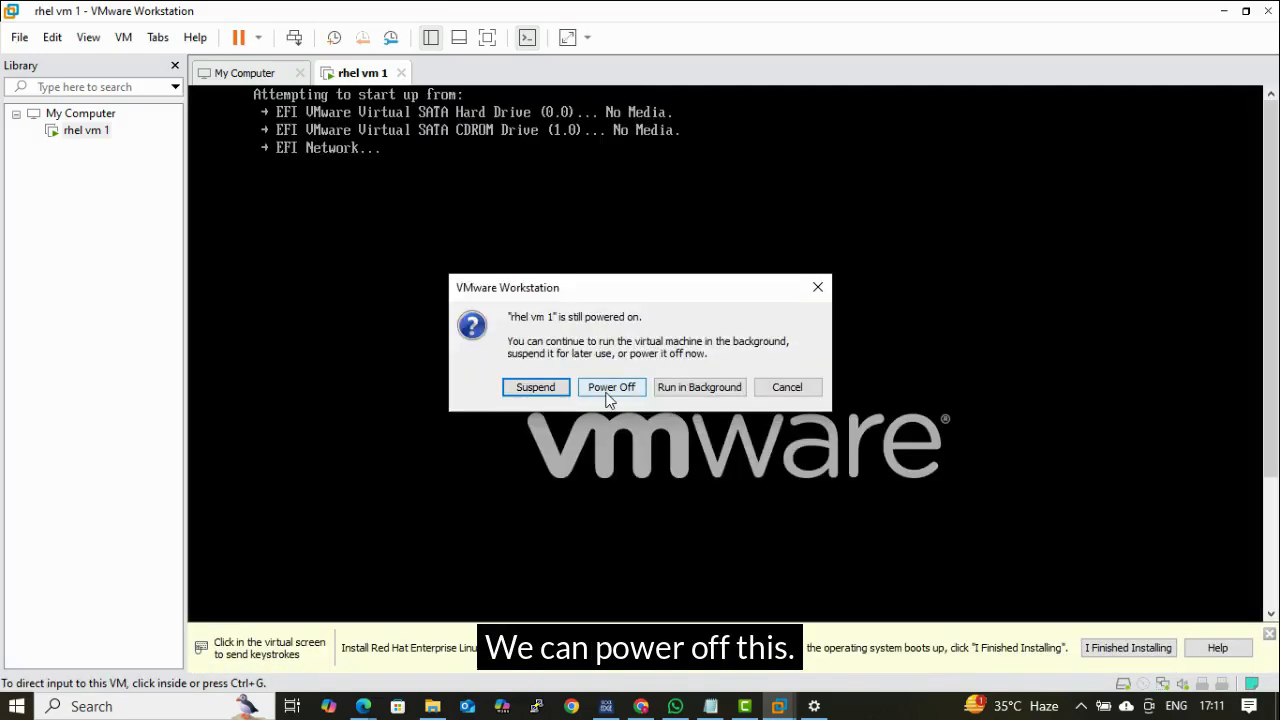
pyautogui.click(605, 389)
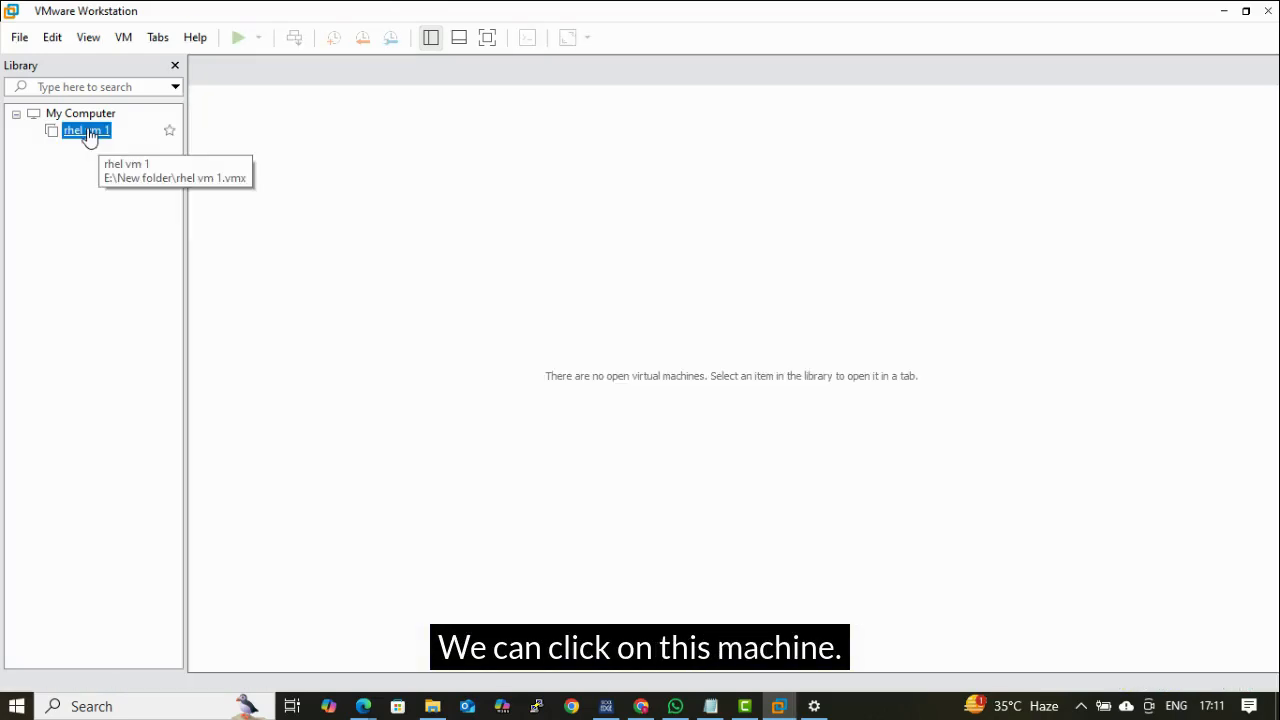
# Step: Attach D:\dskt\rhel-baseos-9.0-x86_64-dvd.iso to the virtual machine's CD/DVD drive and set the drive to connect at power on
pyautogui.rightClick(88, 133)
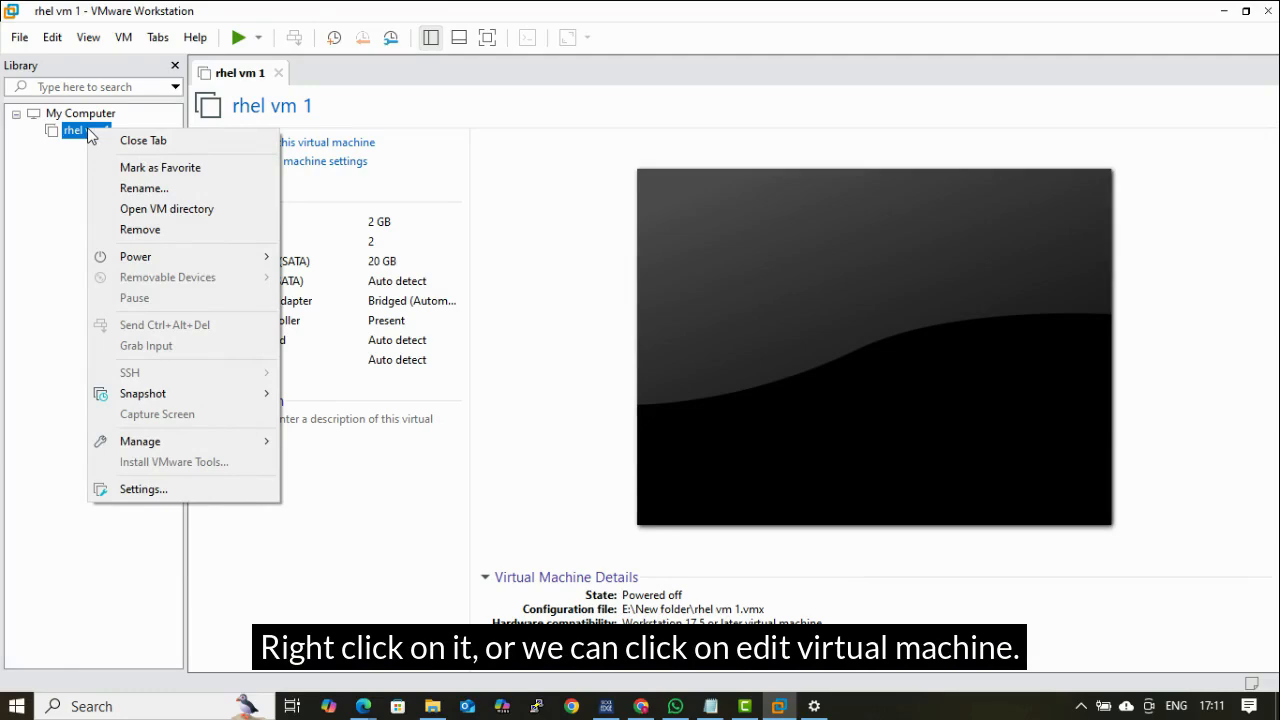
pyautogui.click(292, 163)
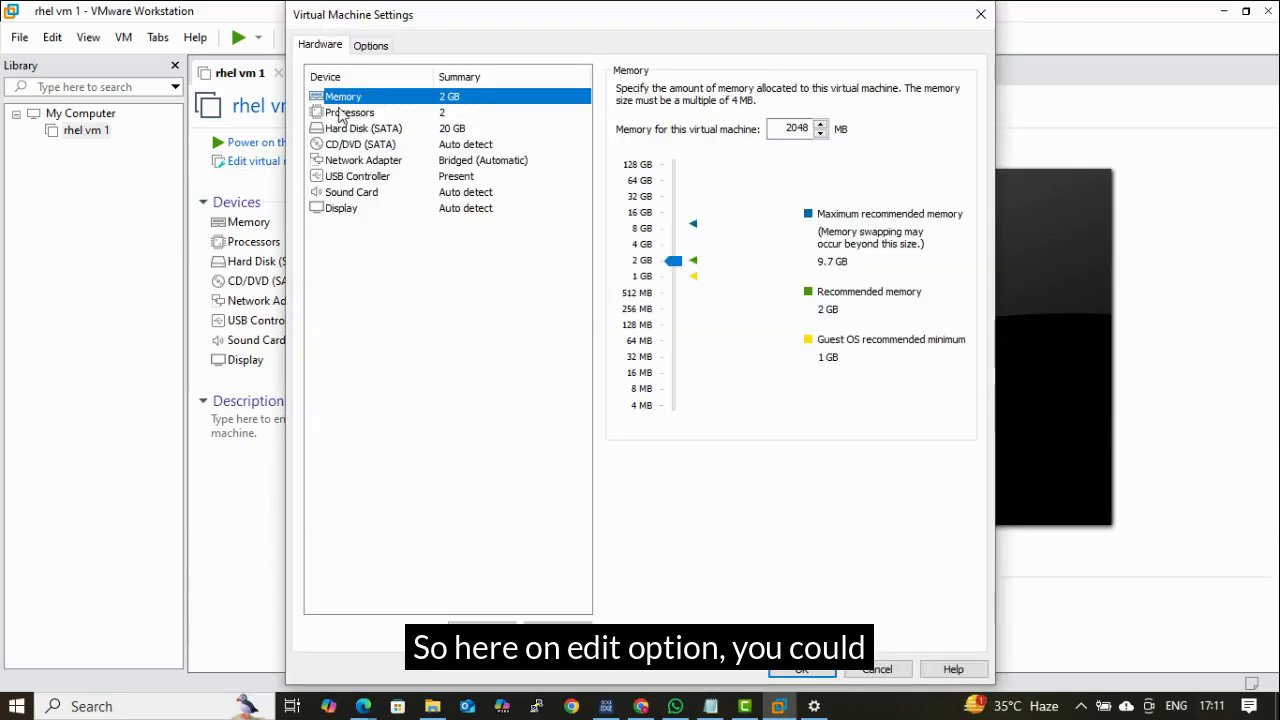
pyautogui.click(368, 146)
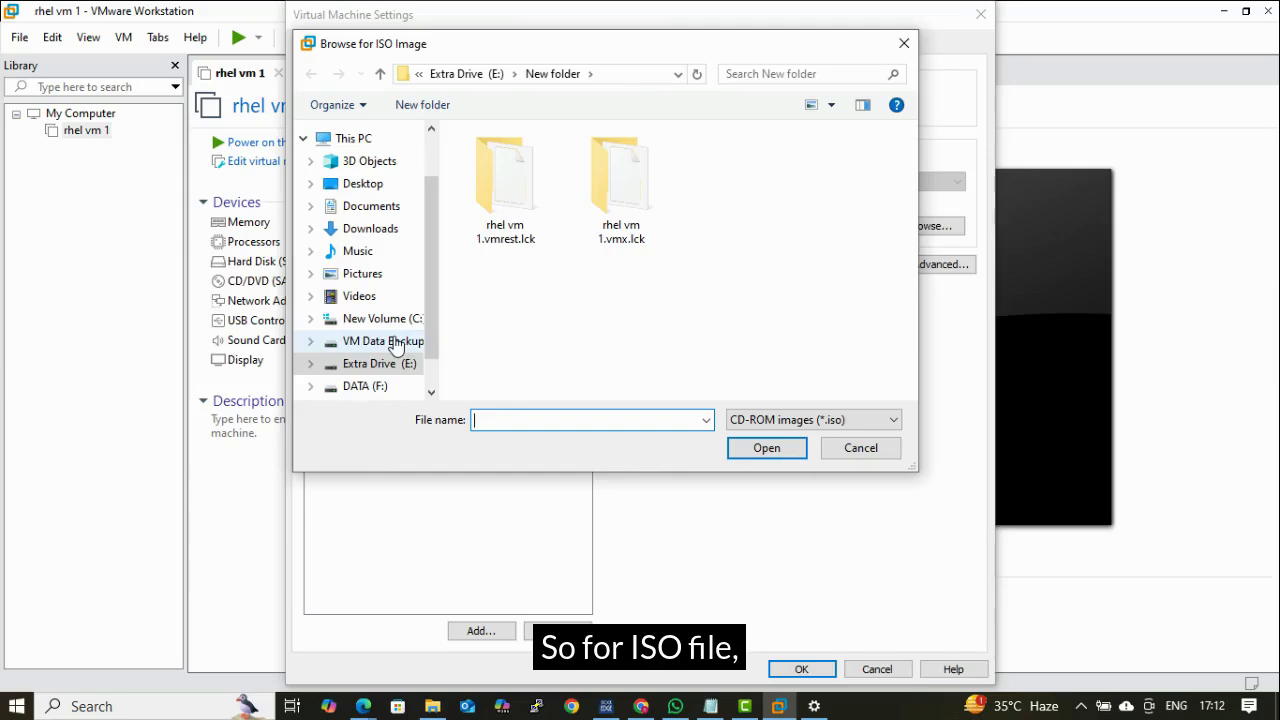
pyautogui.click(383, 340)
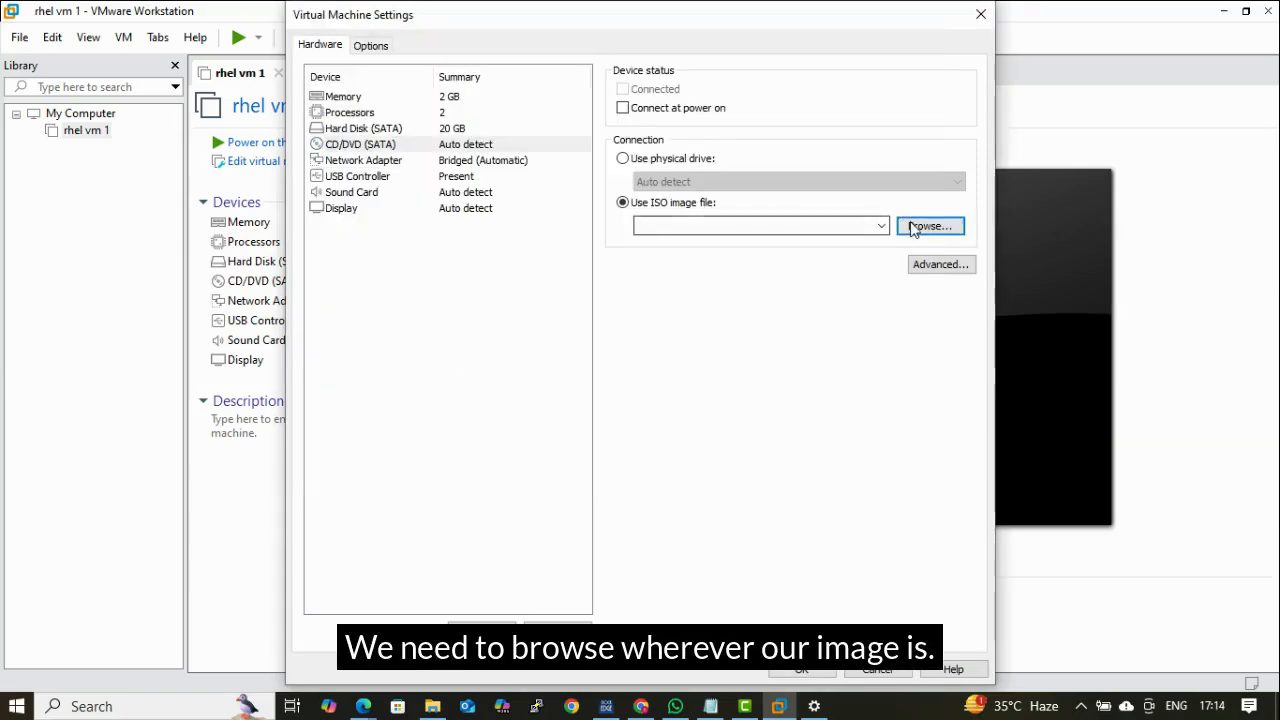
pyautogui.click(912, 228)
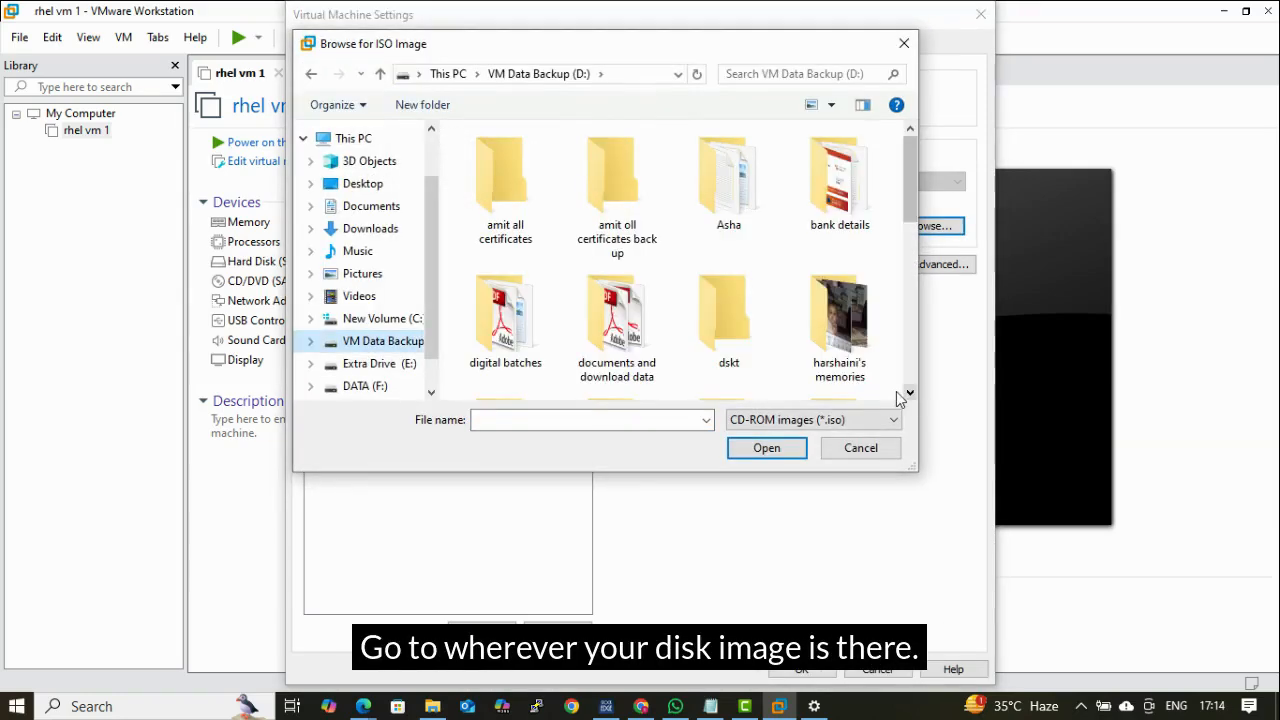
pyautogui.doubleClick(734, 325)
pyautogui.click(548, 220)
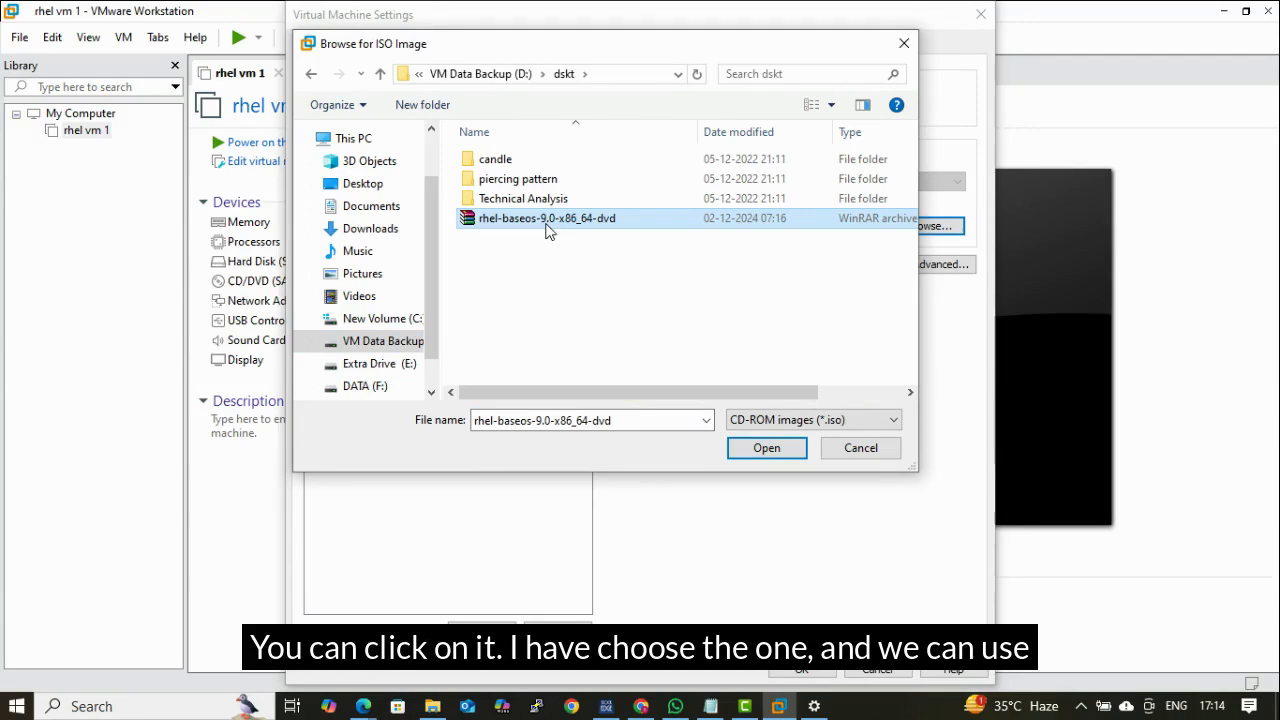
pyautogui.click(774, 451)
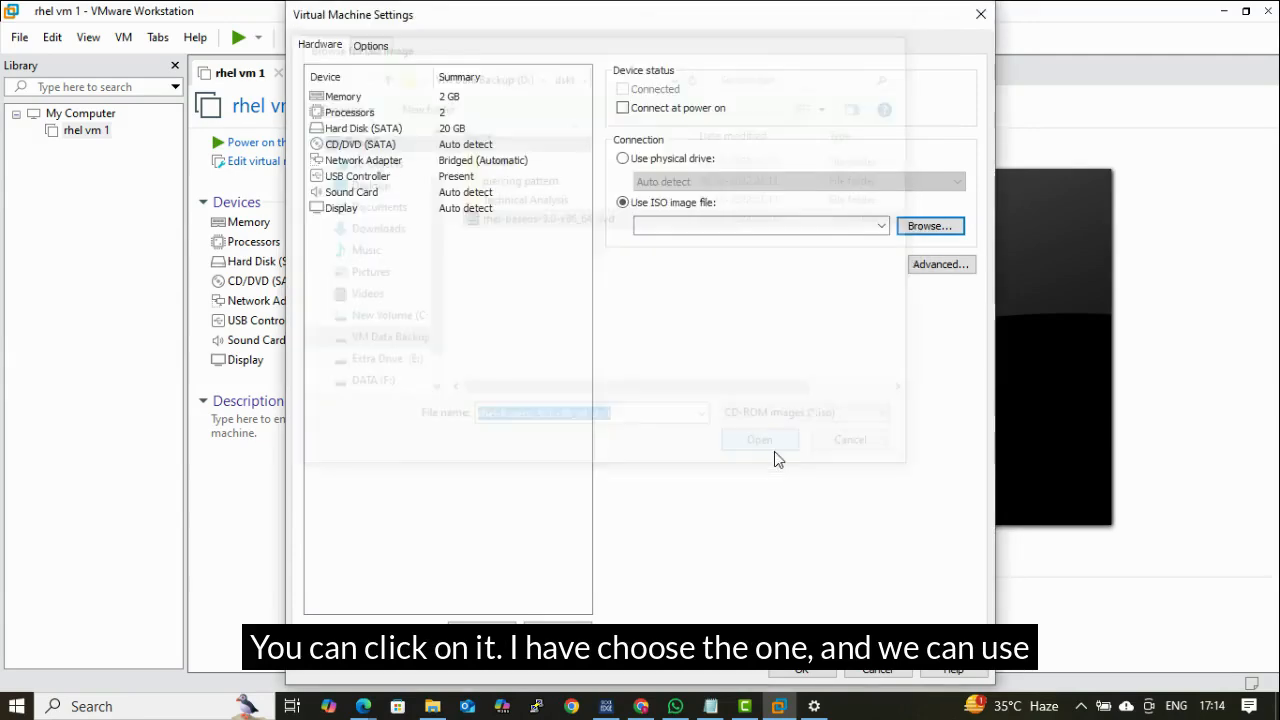
pyautogui.click(623, 108)
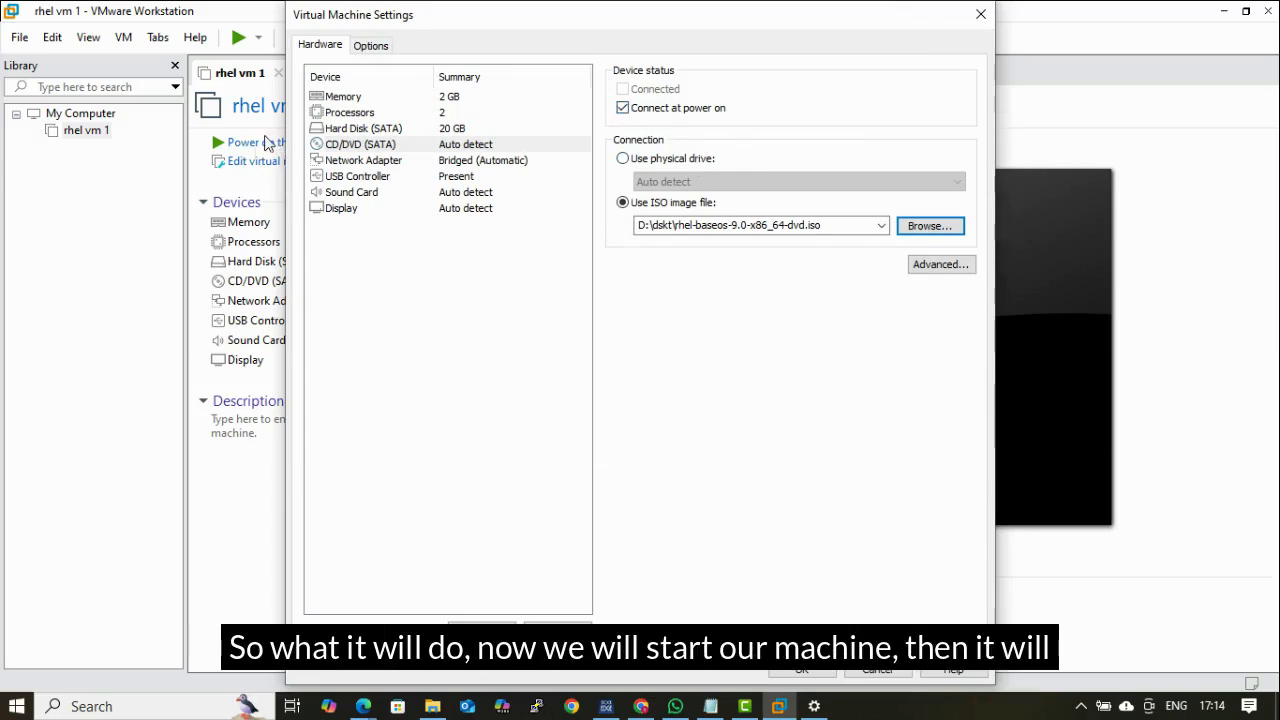
pyautogui.click(812, 670)
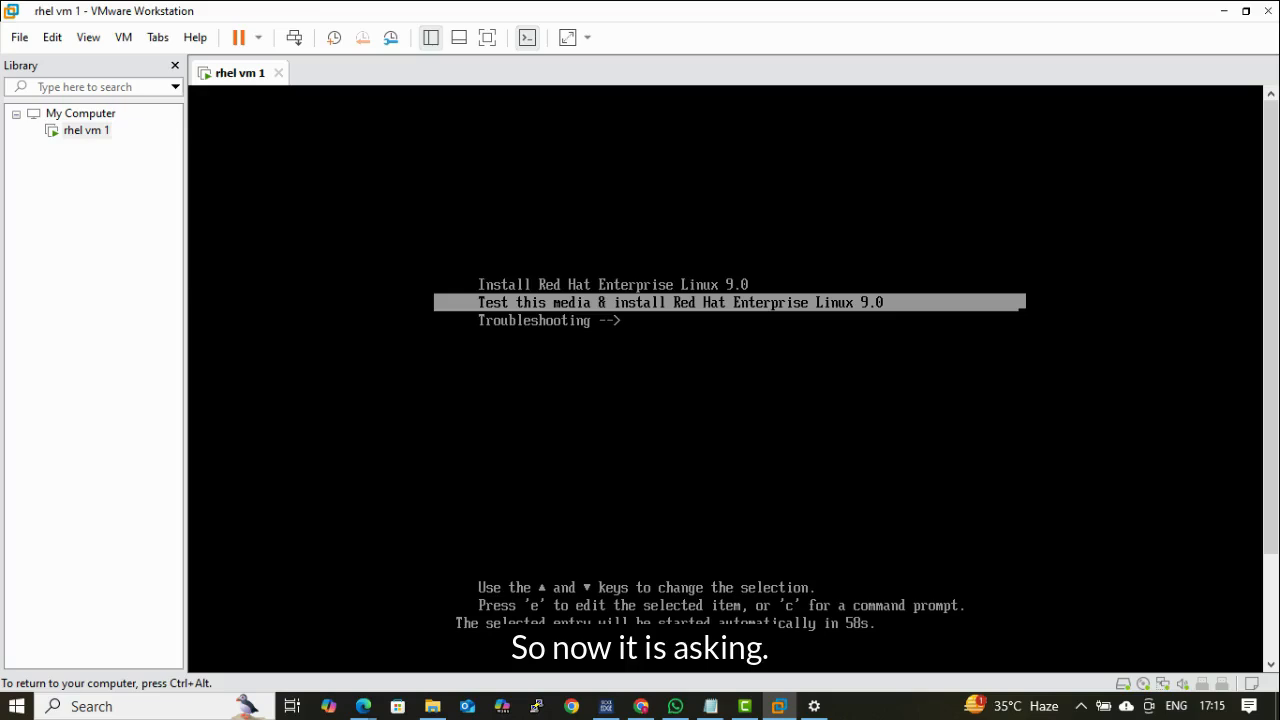
# Step: Power on the virtual machine and start Install Red Hat Enterprise Linux 9.0 without testing the media
pyautogui.press('Down')
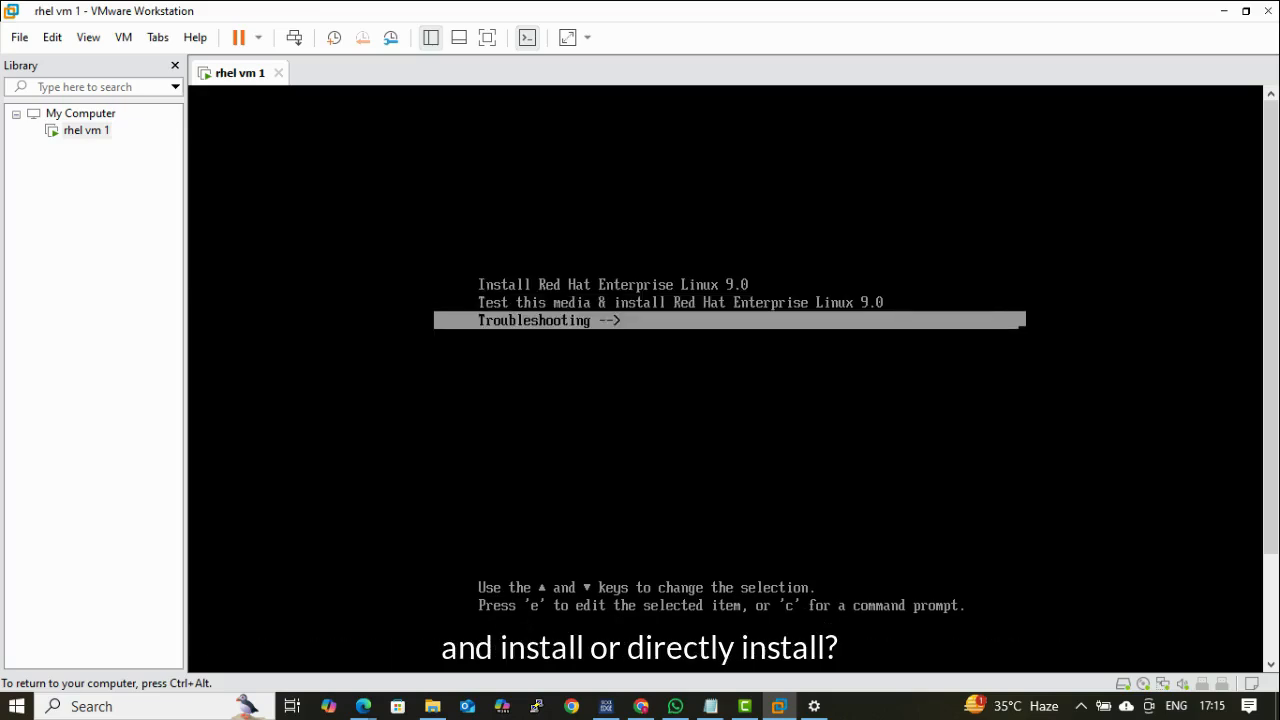
pyautogui.press('Up')
pyautogui.press('Up')
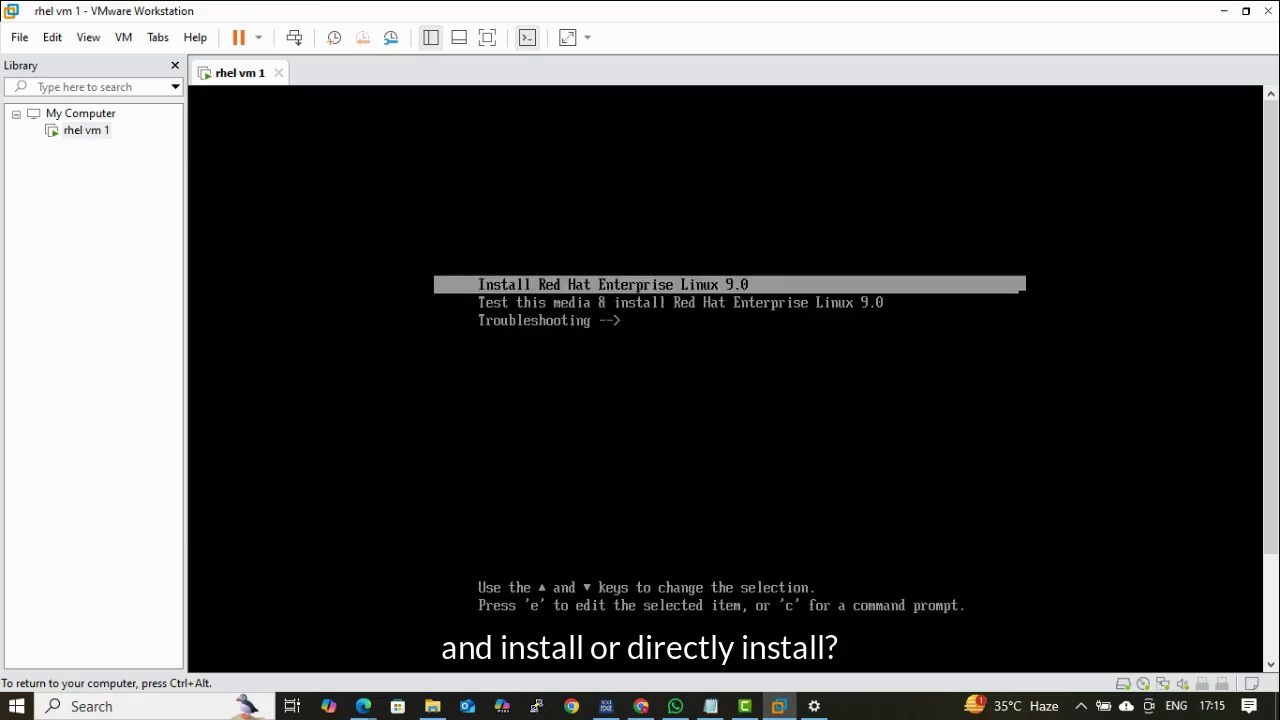
pyautogui.press('Down')
pyautogui.press('Down')
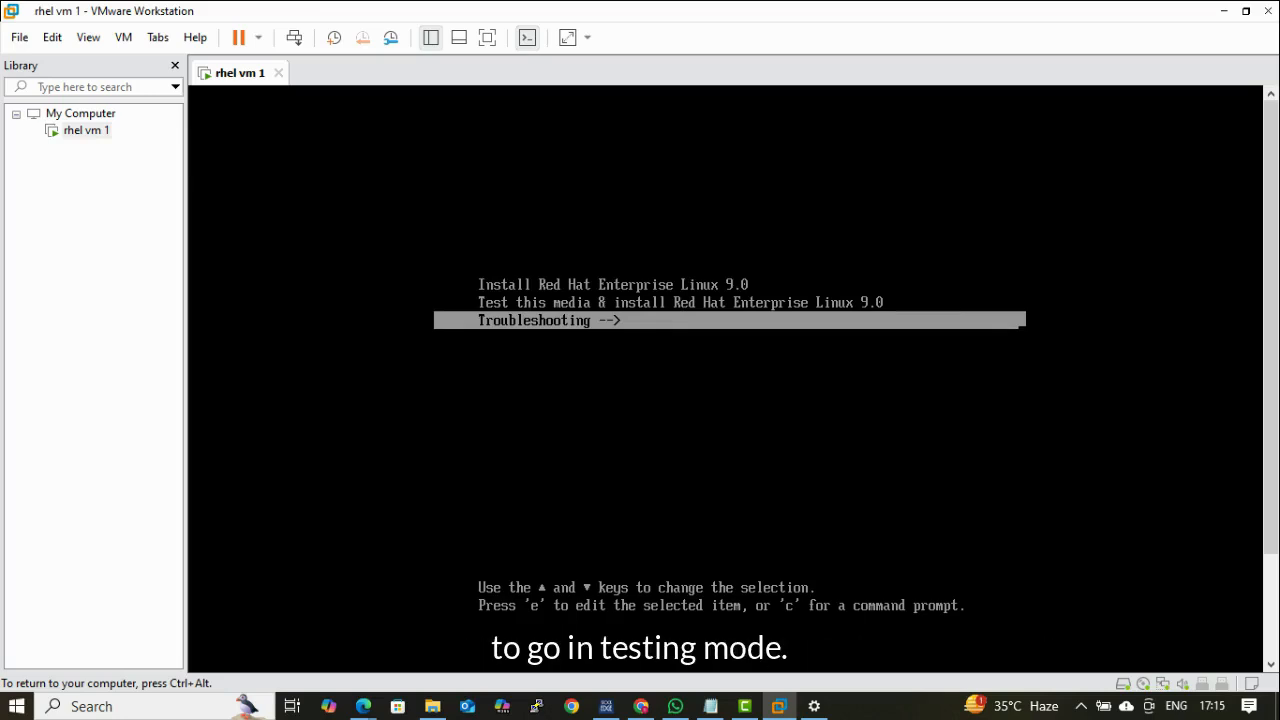
pyautogui.press('Up')
pyautogui.press('Up')
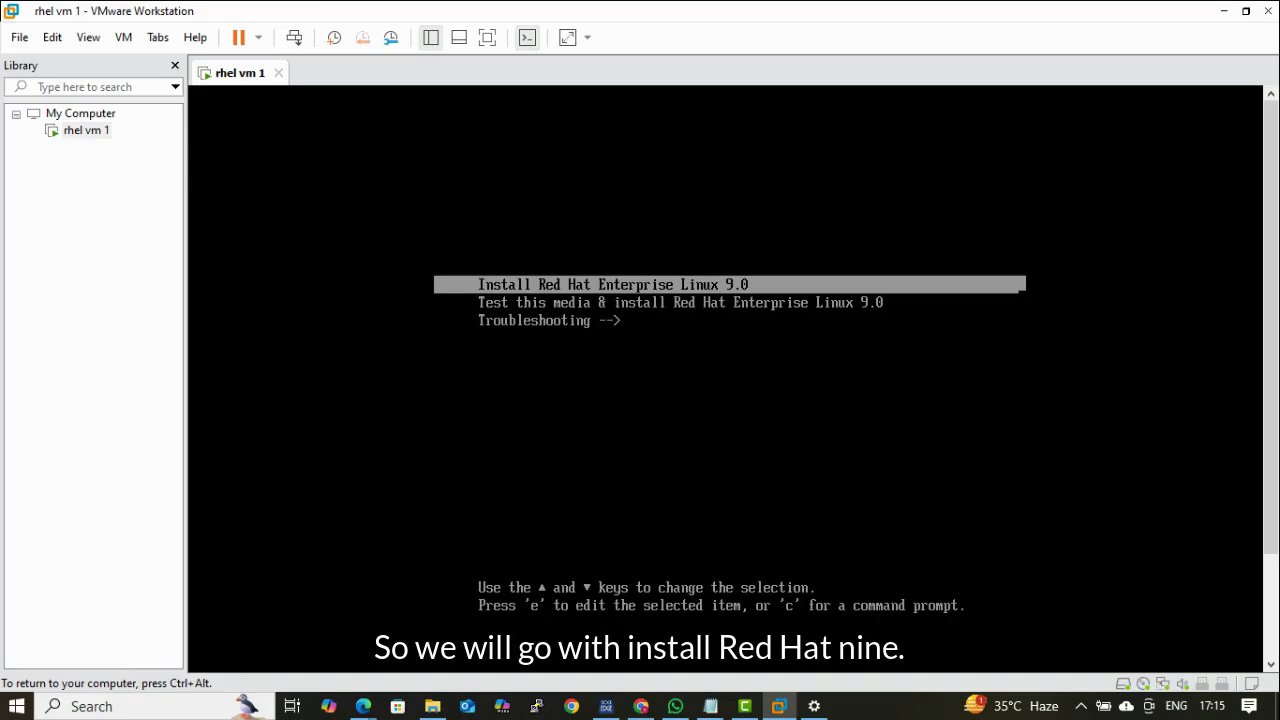
pyautogui.press('Return')
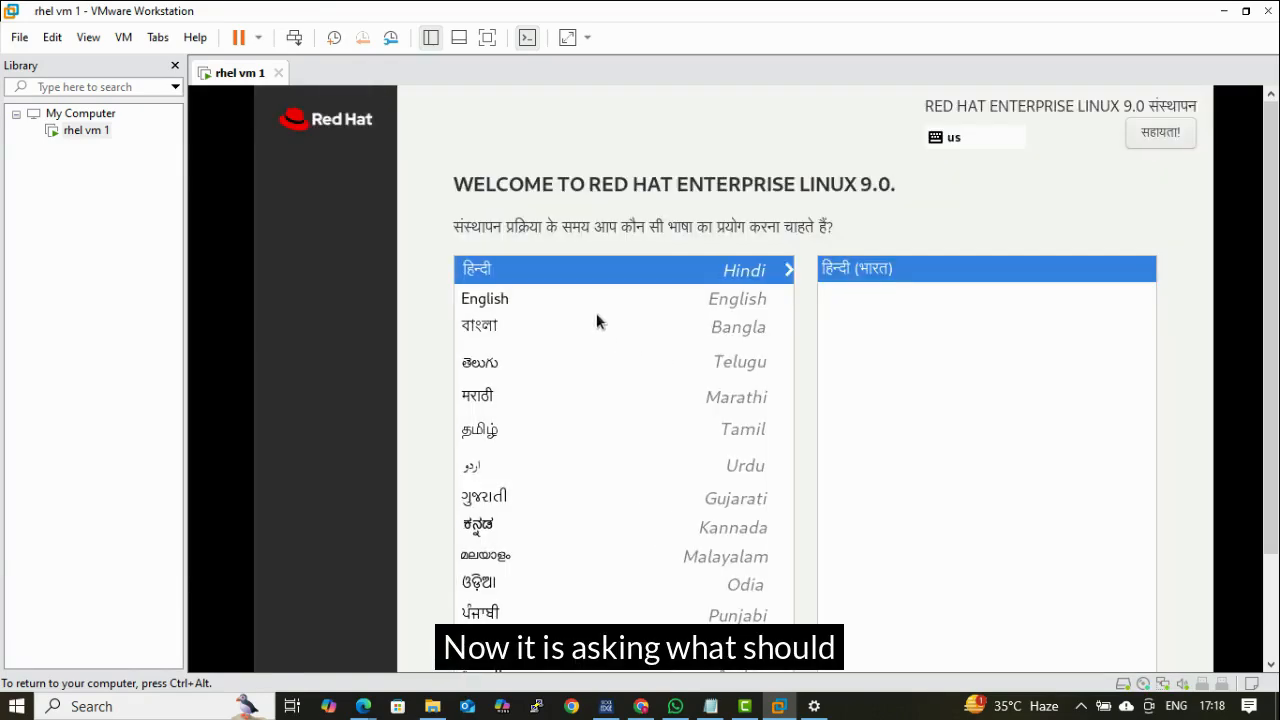
# Step: Choose English (United States) as the installation language and continue to the installation summary
pyautogui.click(544, 299)
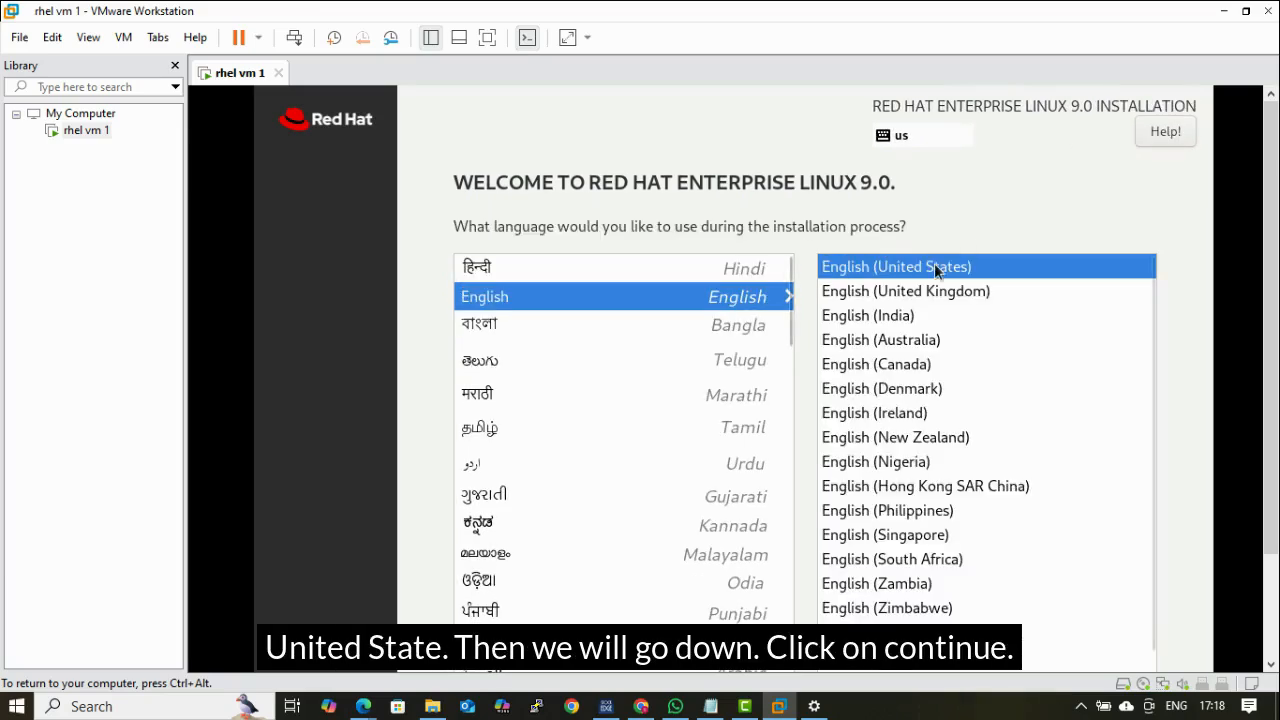
pyautogui.click(1272, 612)
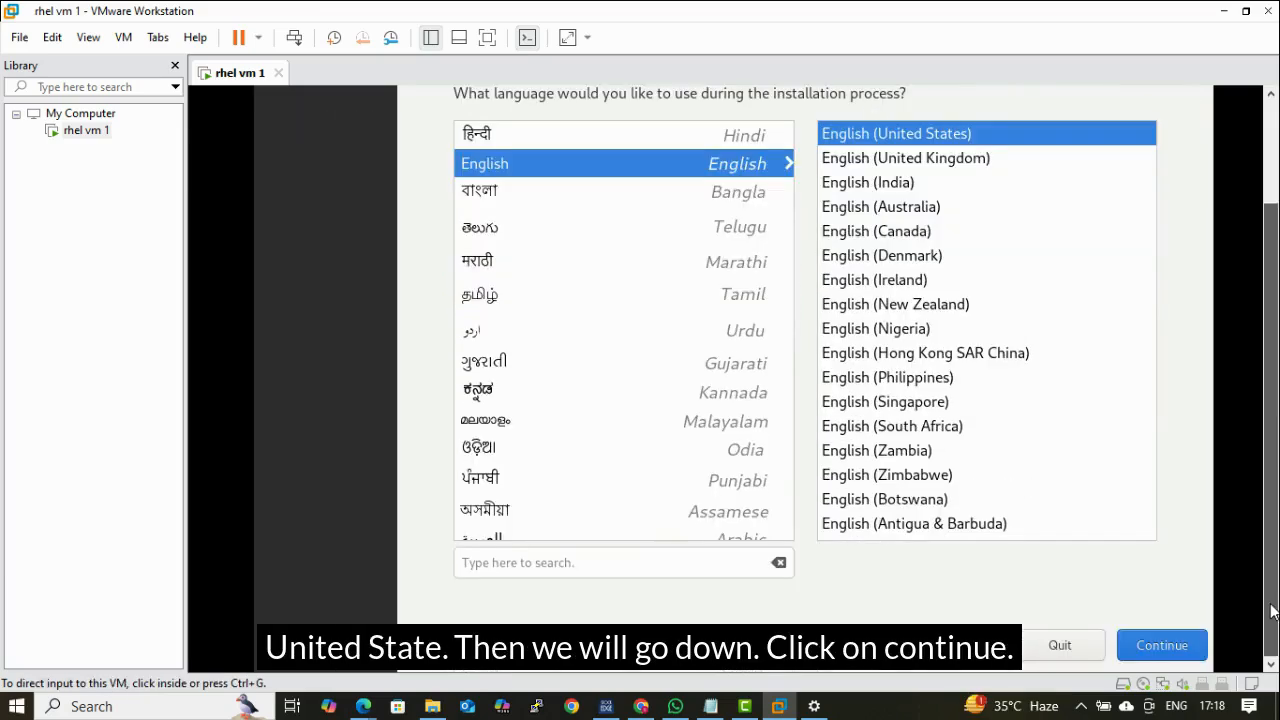
pyautogui.click(1178, 644)
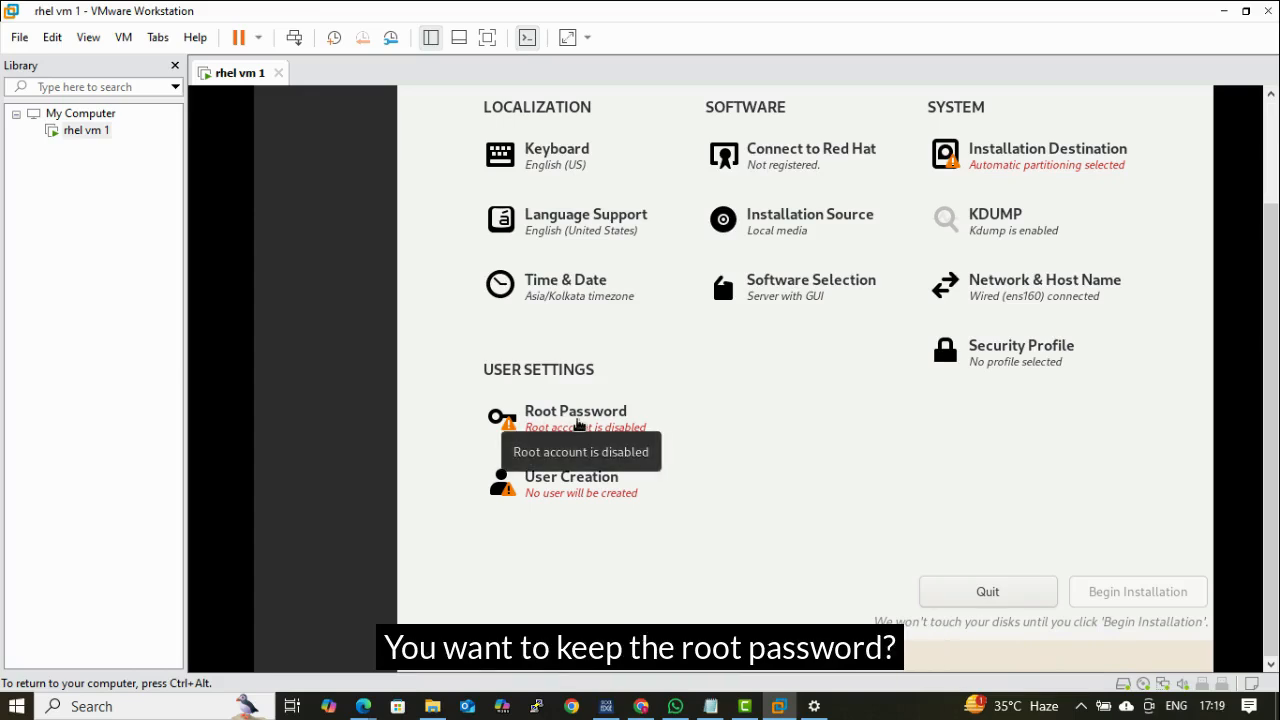
# Step: Enter and confirm the root password, and allow root SSH login with password
pyautogui.click(576, 415)
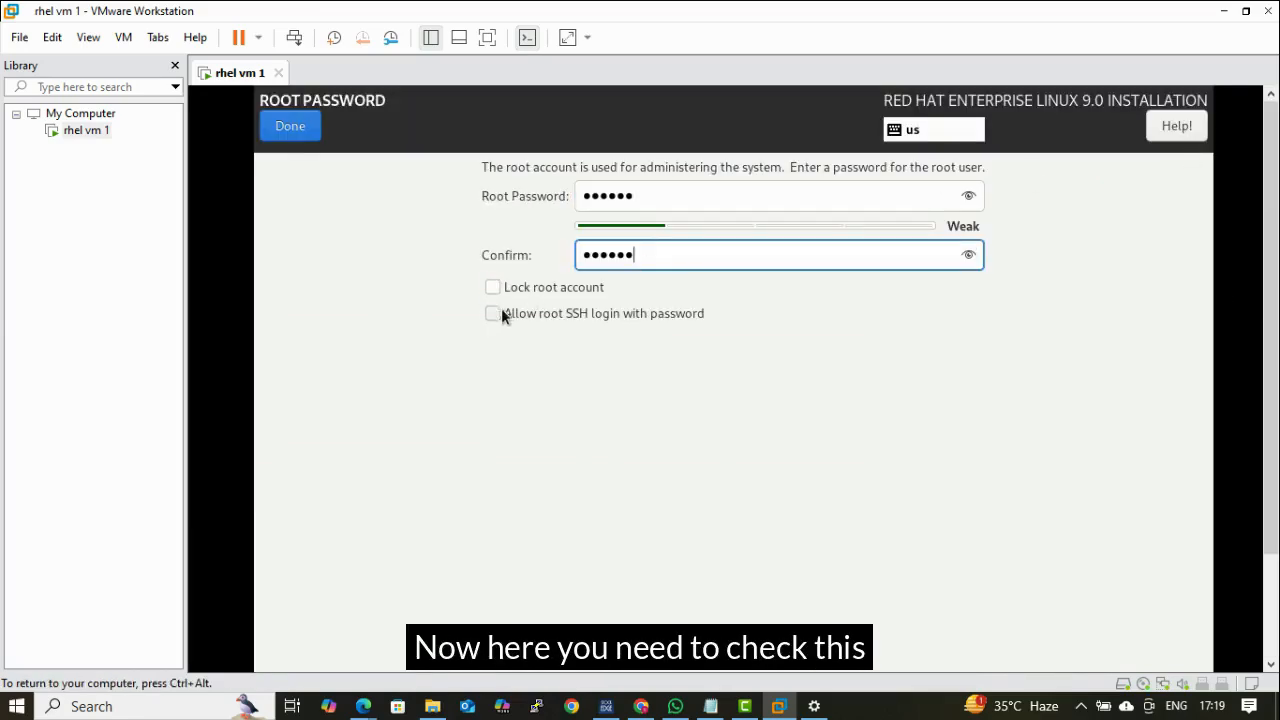
pyautogui.click(493, 314)
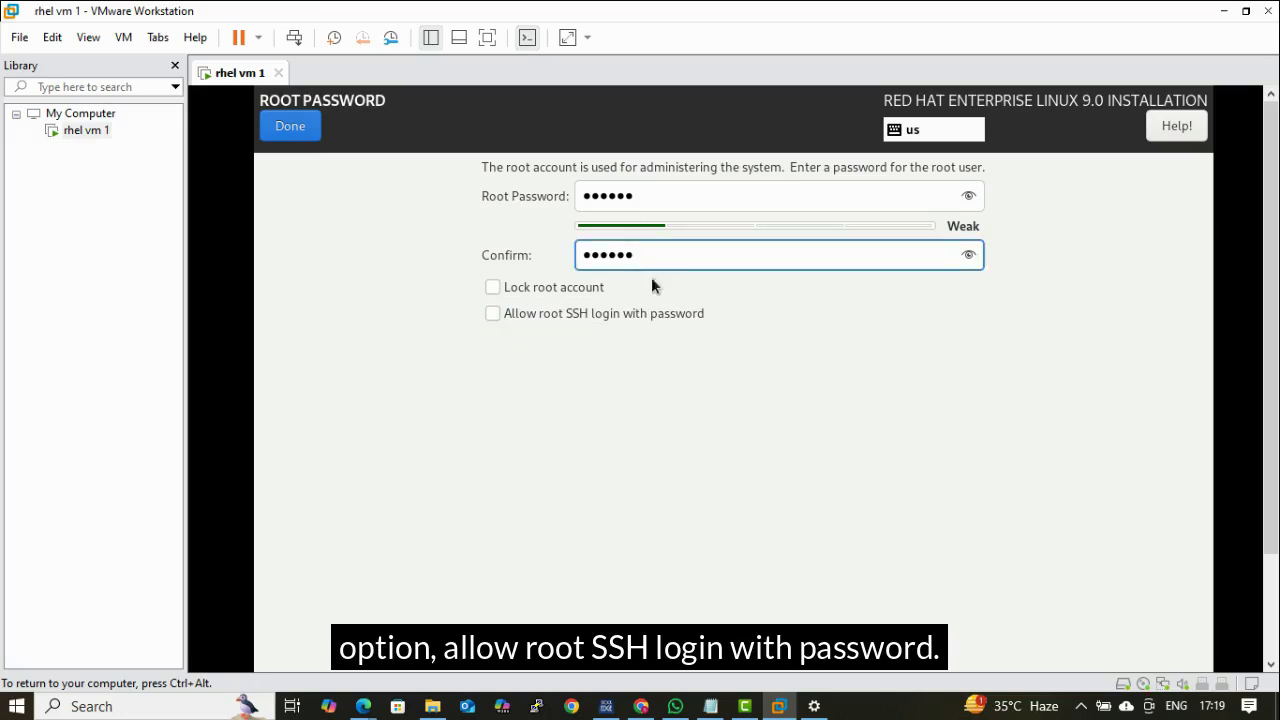
pyautogui.click(493, 313)
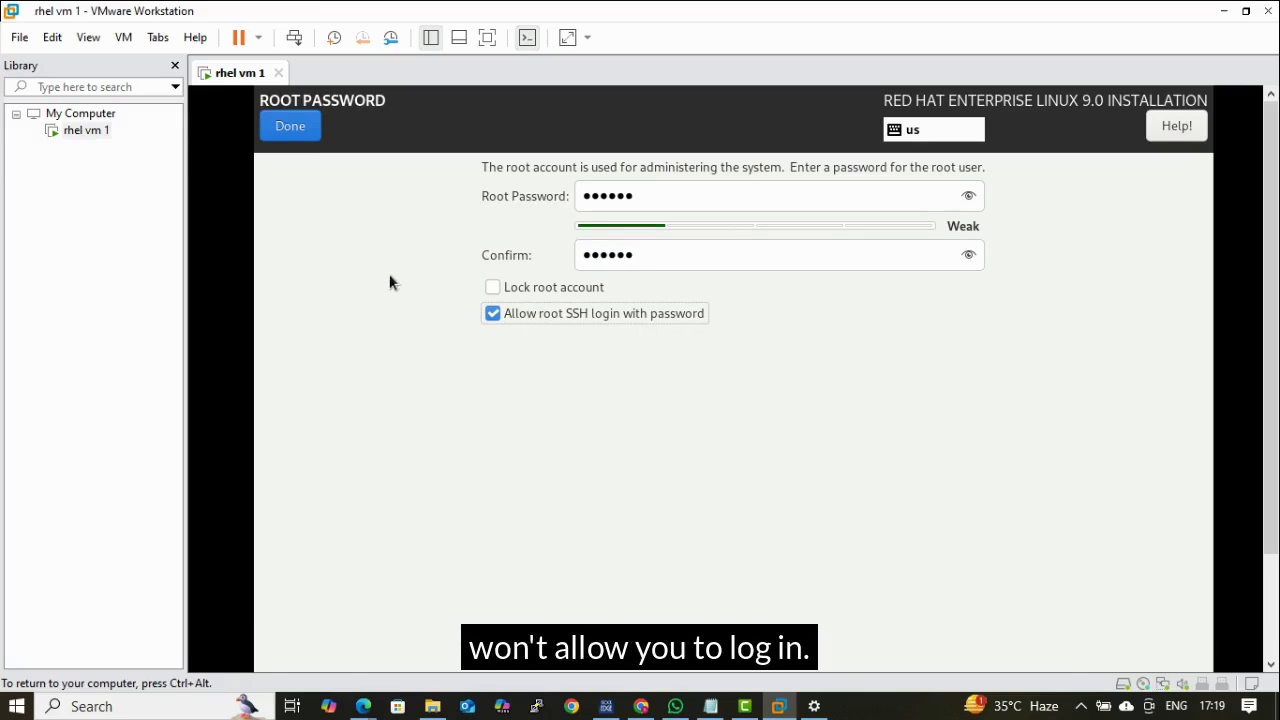
pyautogui.click(287, 135)
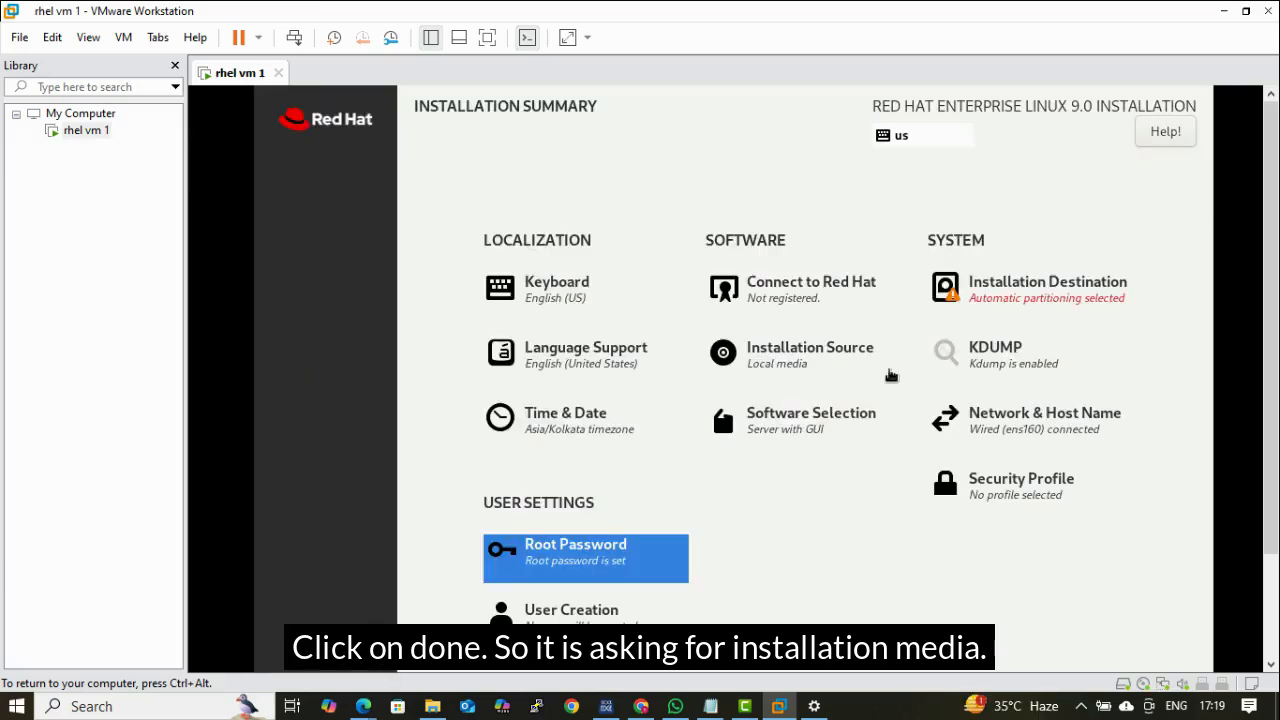
# Step: Accept the 20 GiB sda disk with automatic storage configuration as the installation destination
pyautogui.click(1079, 293)
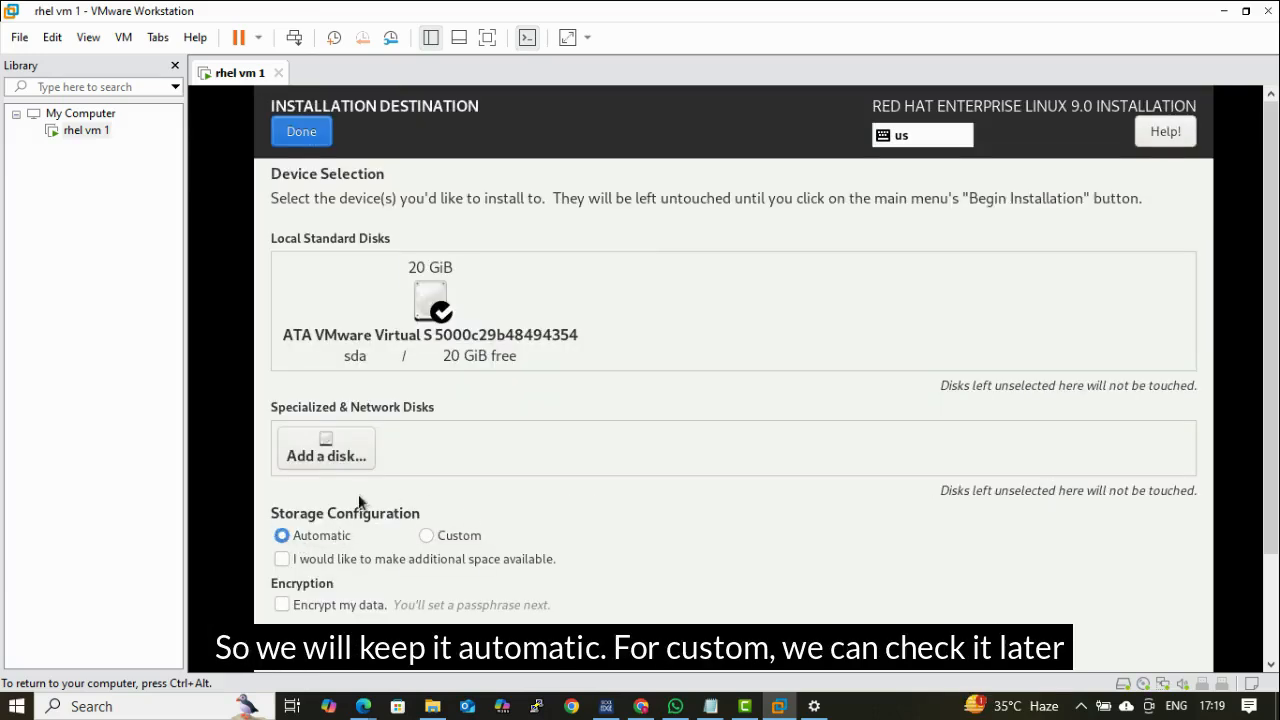
pyautogui.click(301, 131)
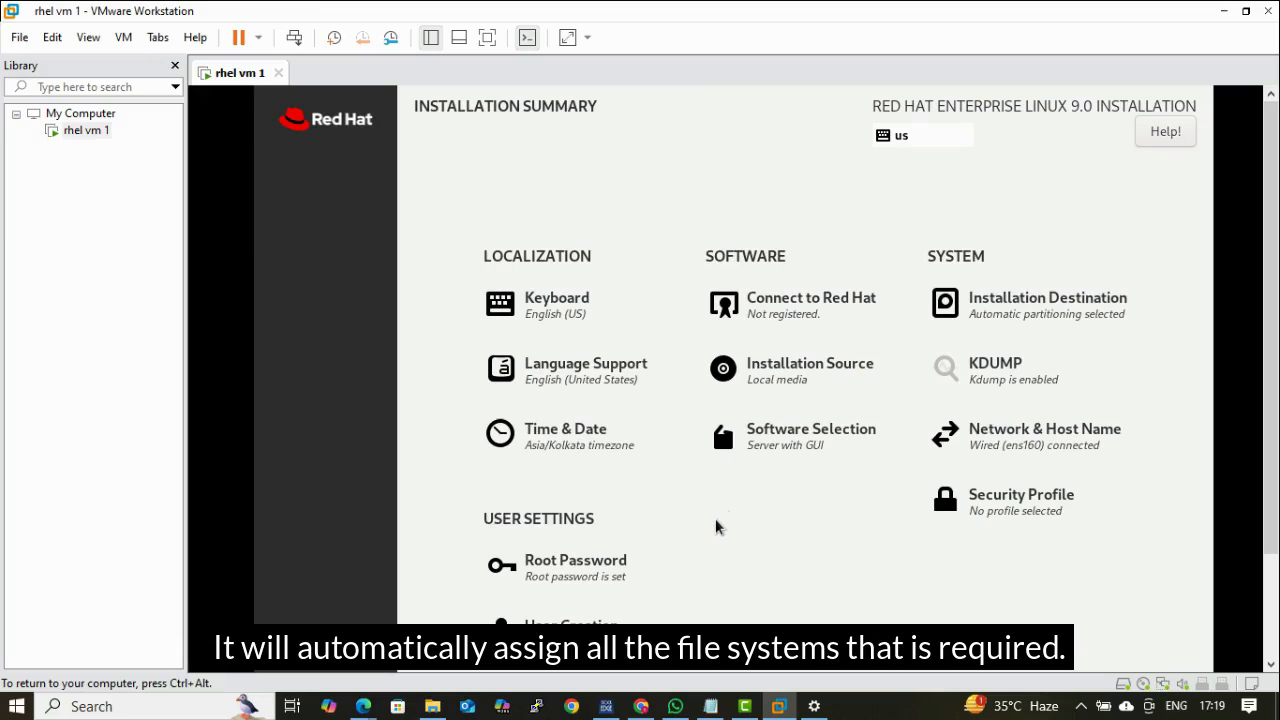
# Step: Review the Ethernet (ens160) connection's IP address, default route and DNS in the installer's network settings
pyautogui.click(1068, 446)
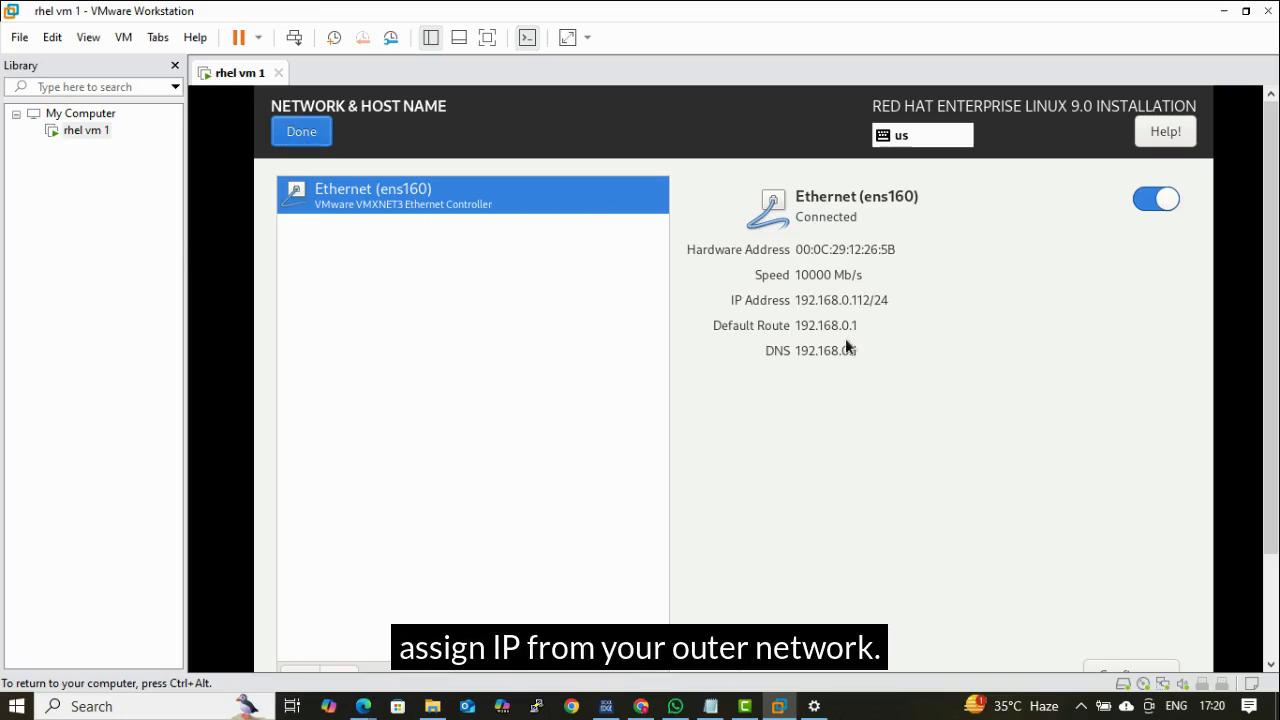
pyautogui.moveTo(1168, 694)
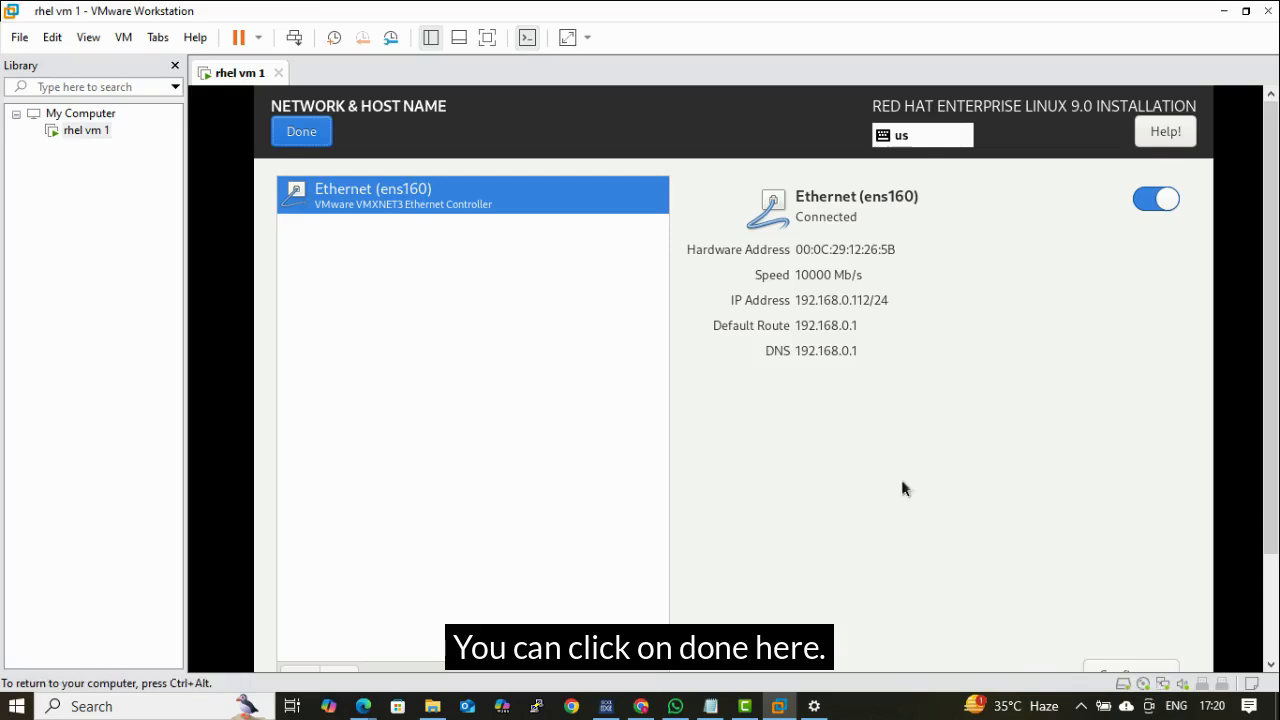
pyautogui.click(301, 131)
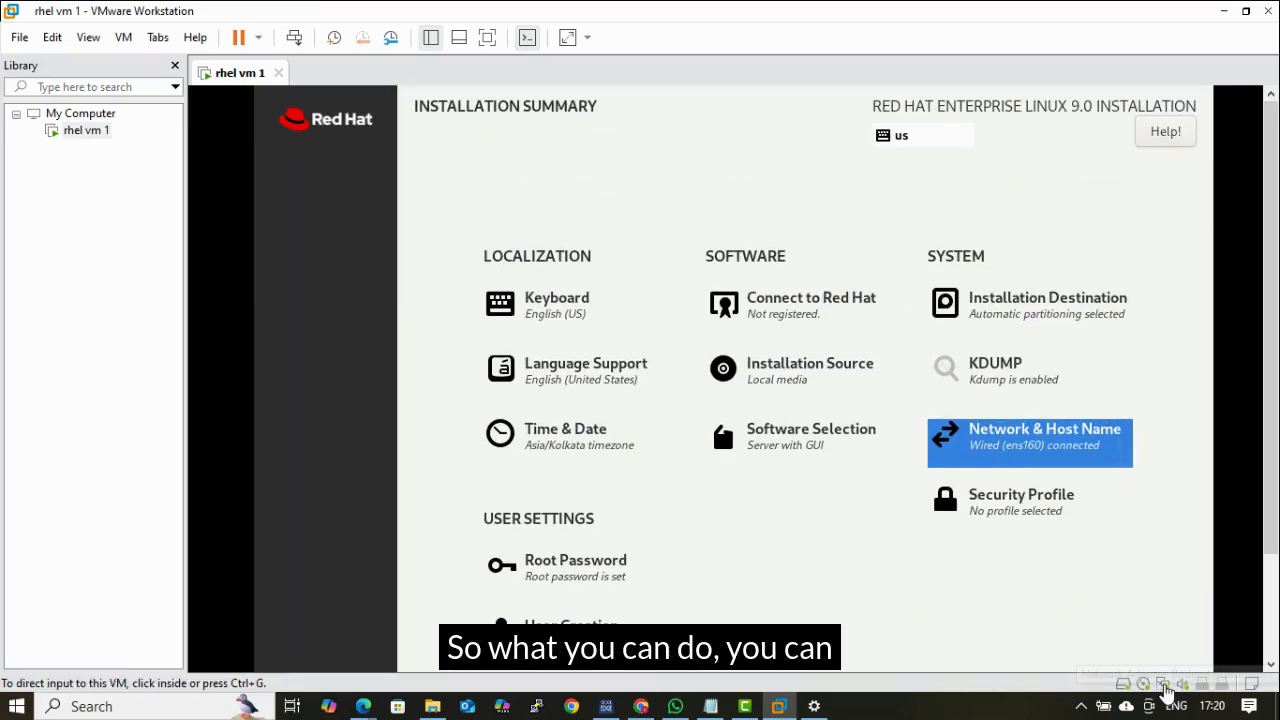
pyautogui.click(1166, 690)
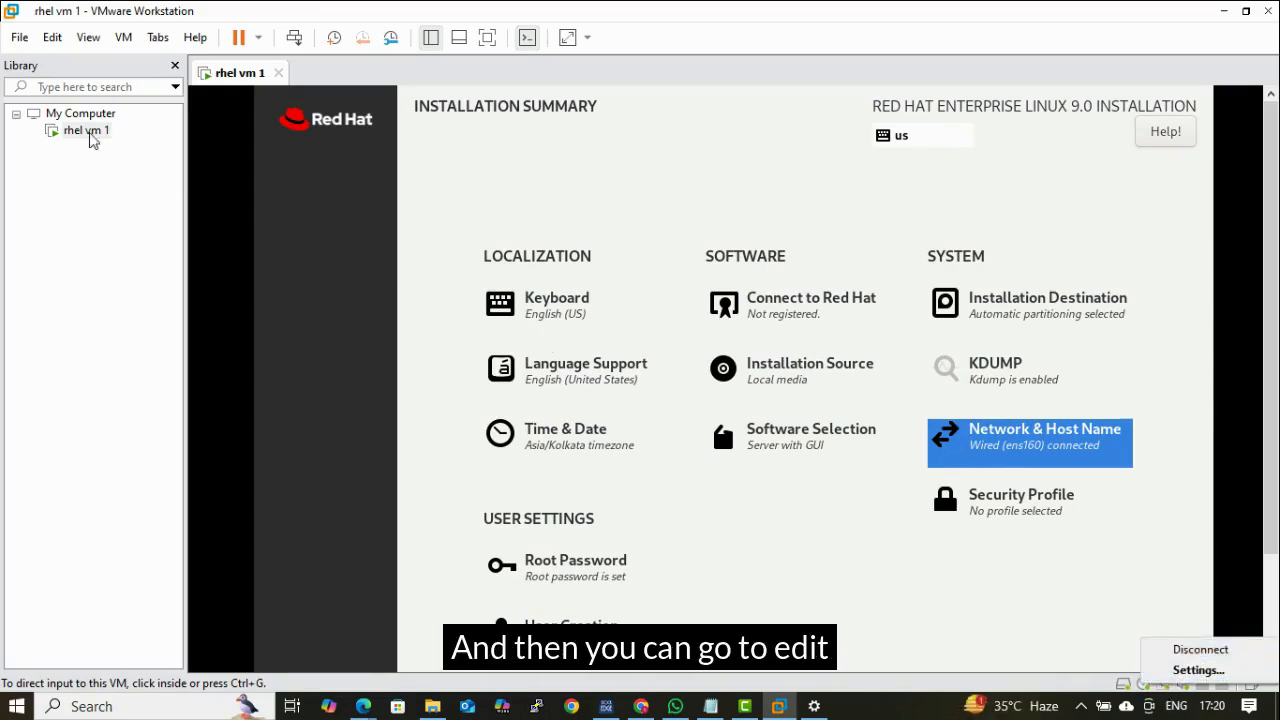
pyautogui.rightClick(80, 132)
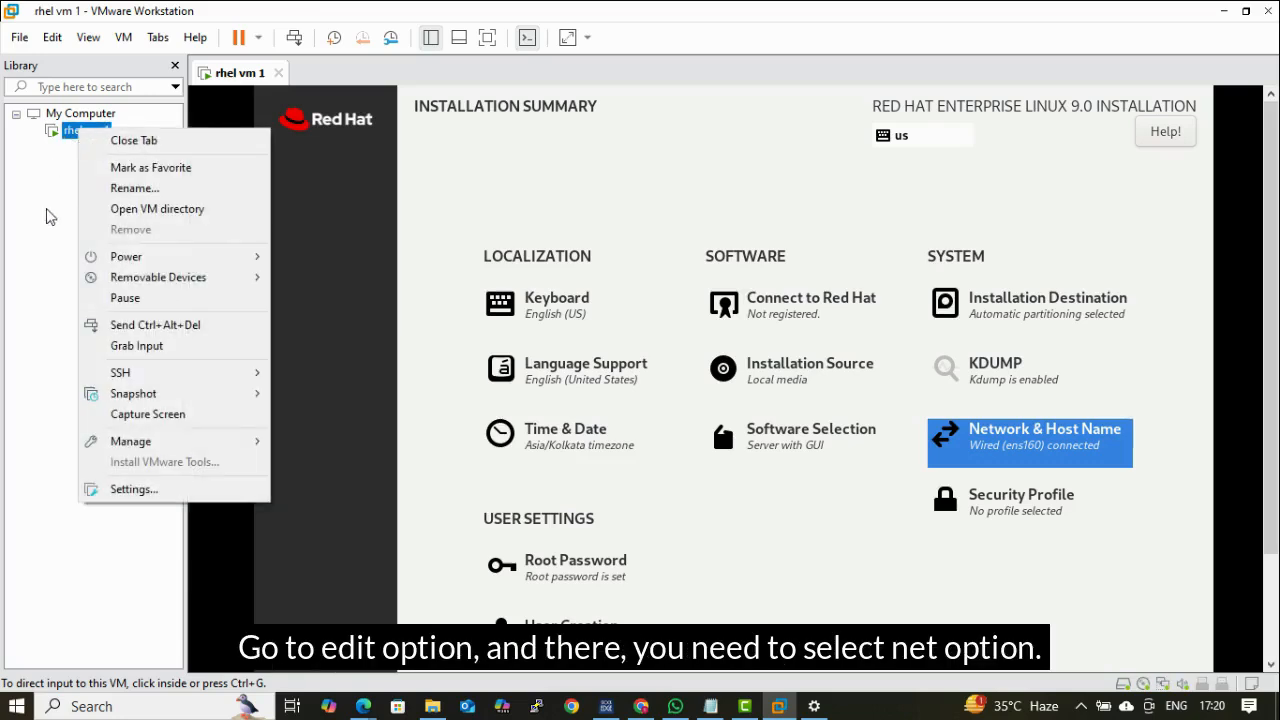
pyautogui.click(28, 288)
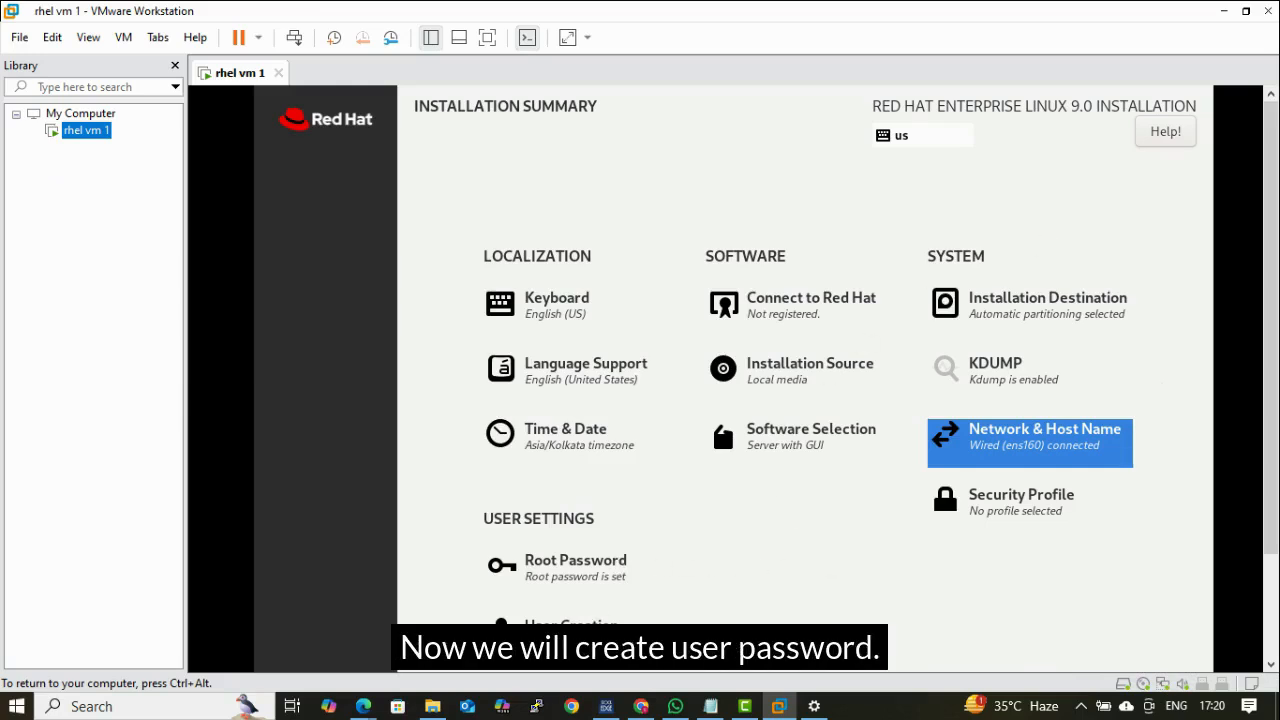
# Step: Create a user account with full name and user name "student", entering and confirming the account password
pyautogui.click(571, 630)
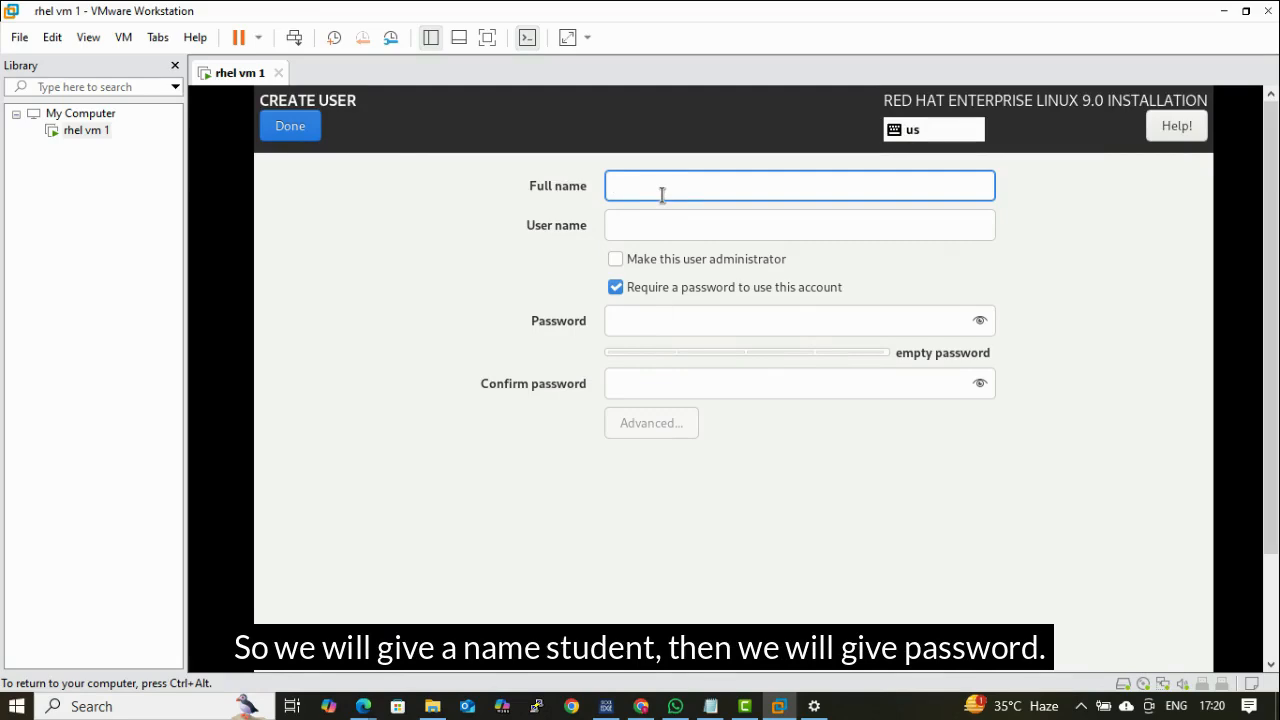
pyautogui.write('student')
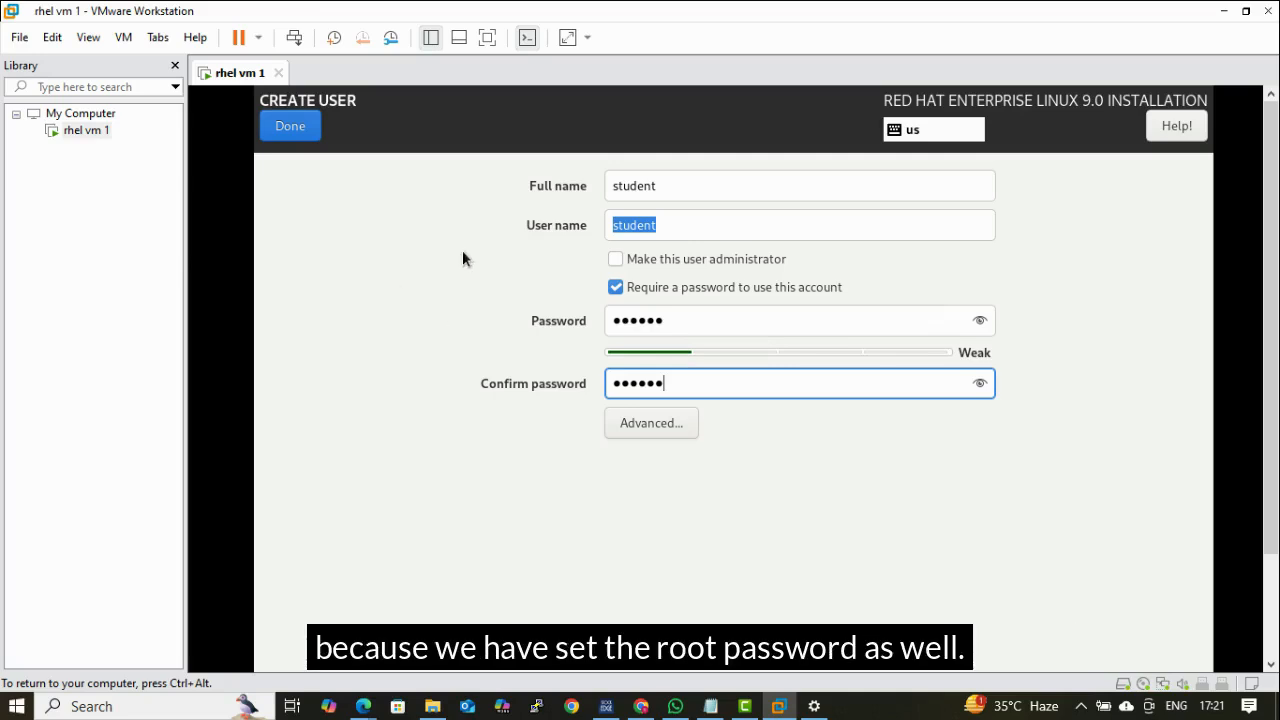
pyautogui.click(290, 126)
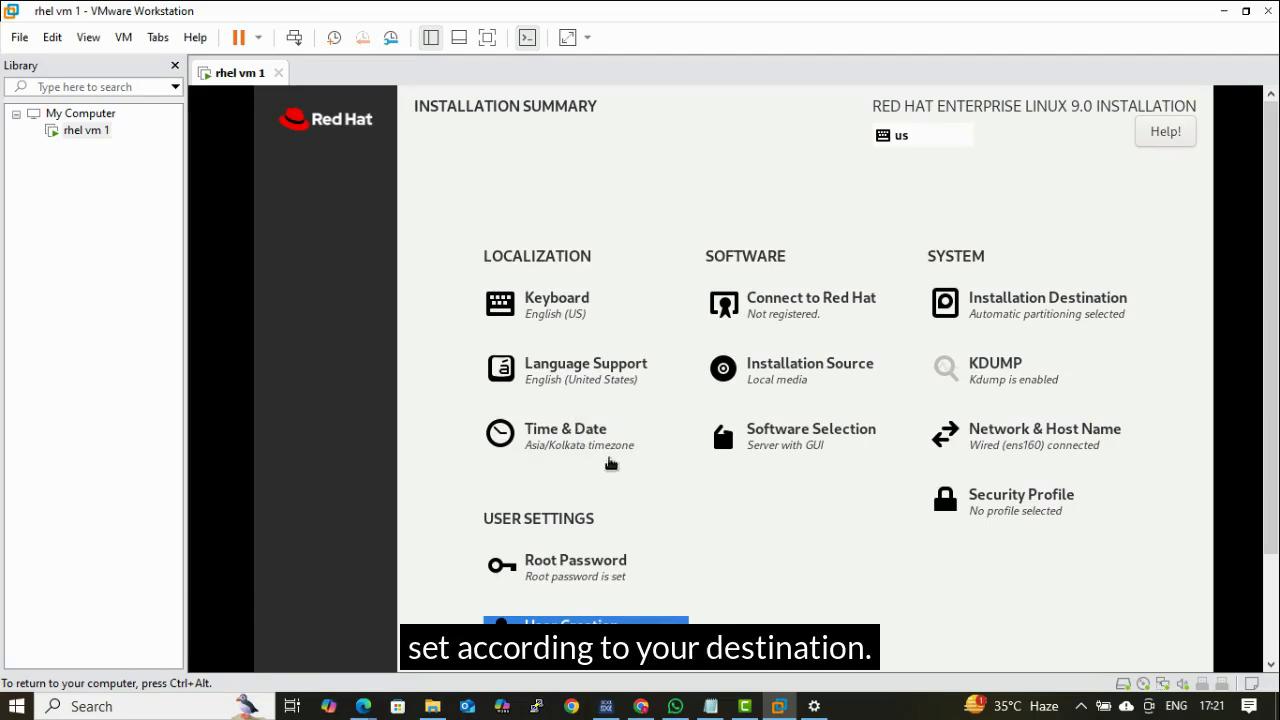
# Step: Review the available regions and cities in the installer's Time & Date settings, keeping the Asia/Kolkata timezone
pyautogui.click(580, 435)
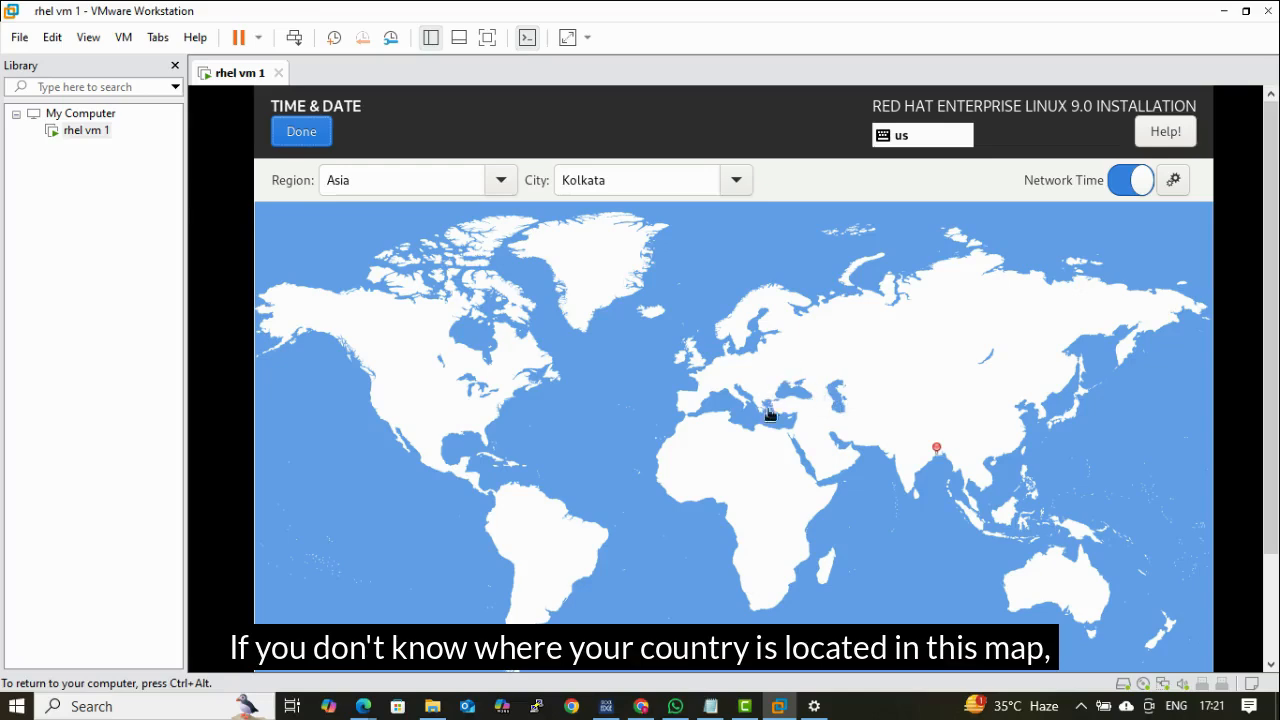
pyautogui.click(738, 182)
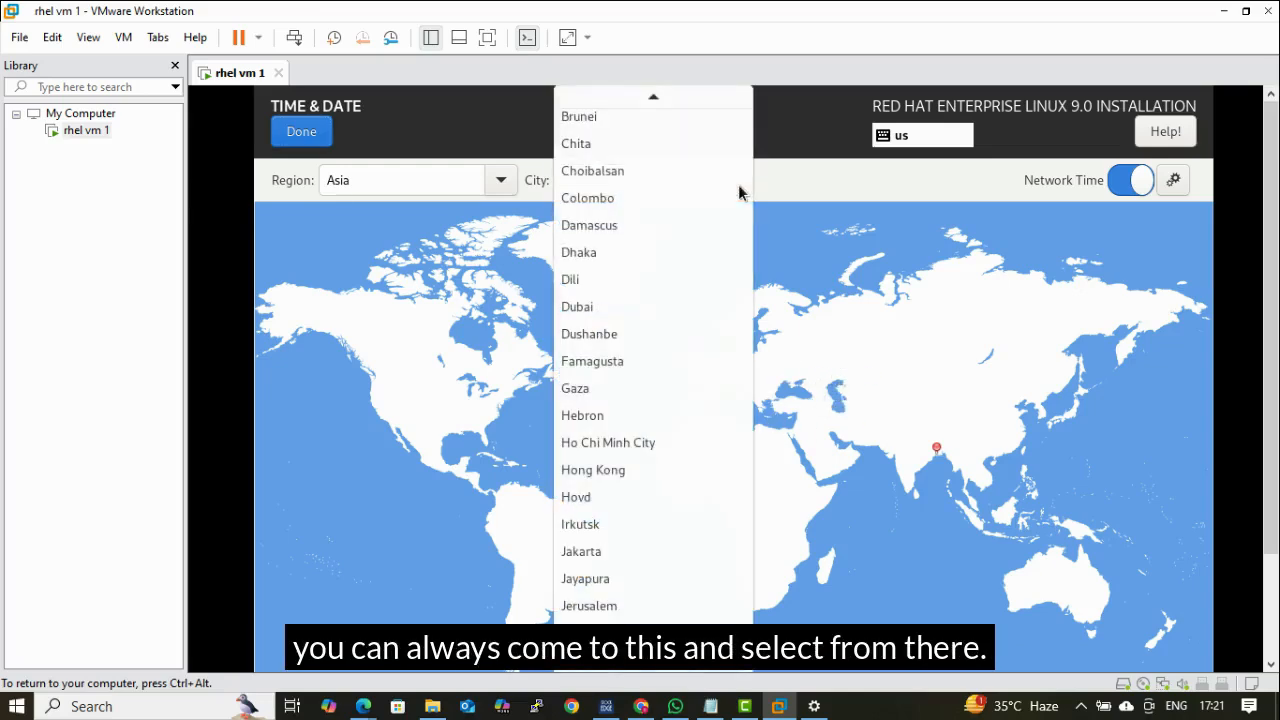
pyautogui.click(796, 186)
pyautogui.click(497, 182)
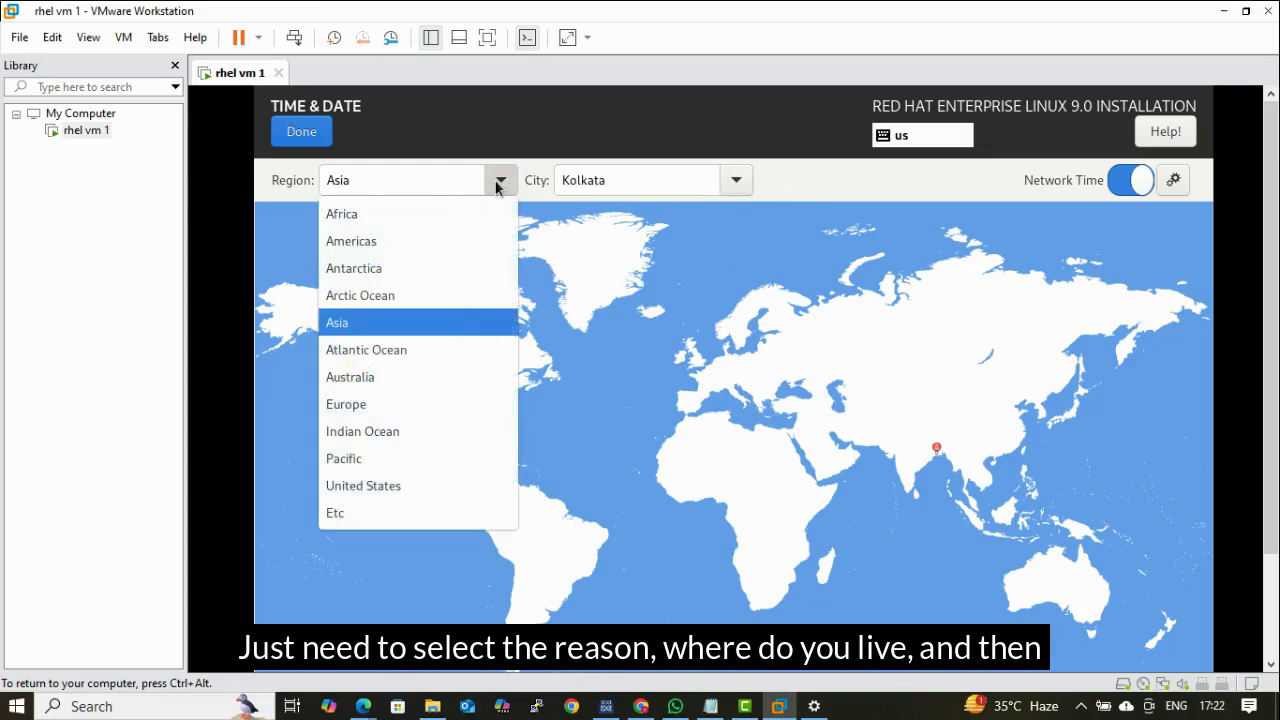
pyautogui.click(743, 182)
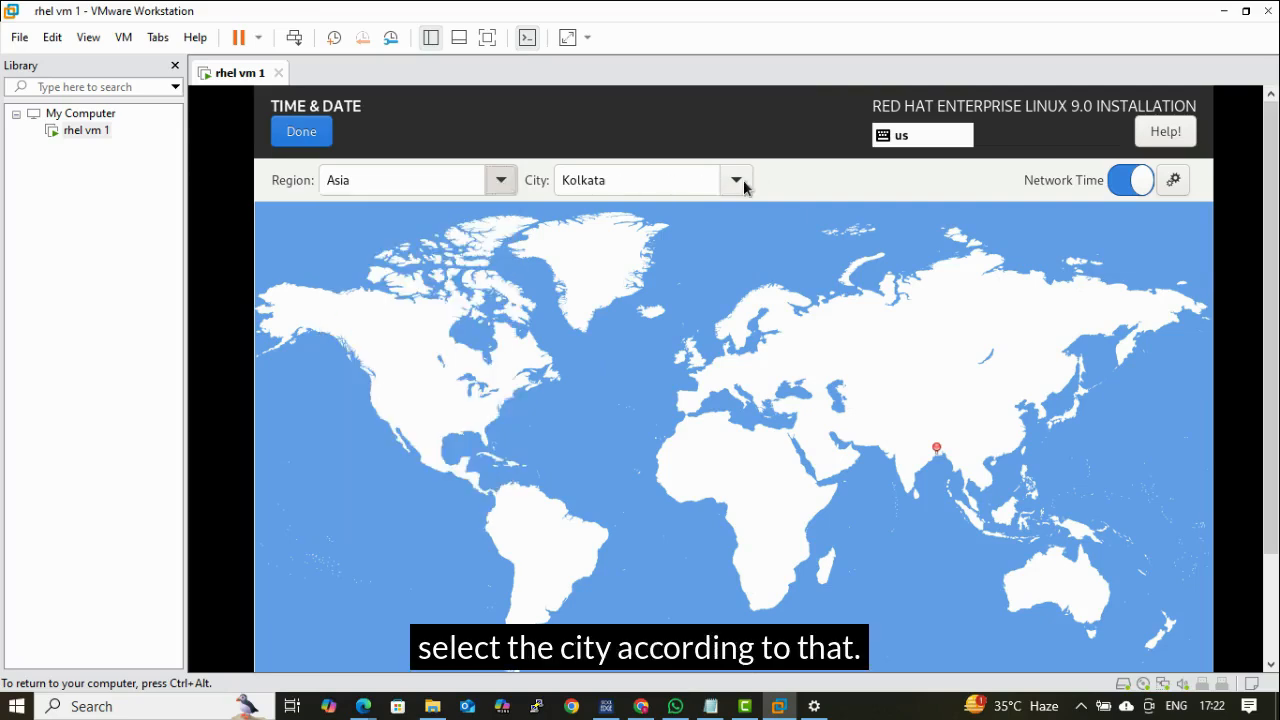
pyautogui.click(743, 182)
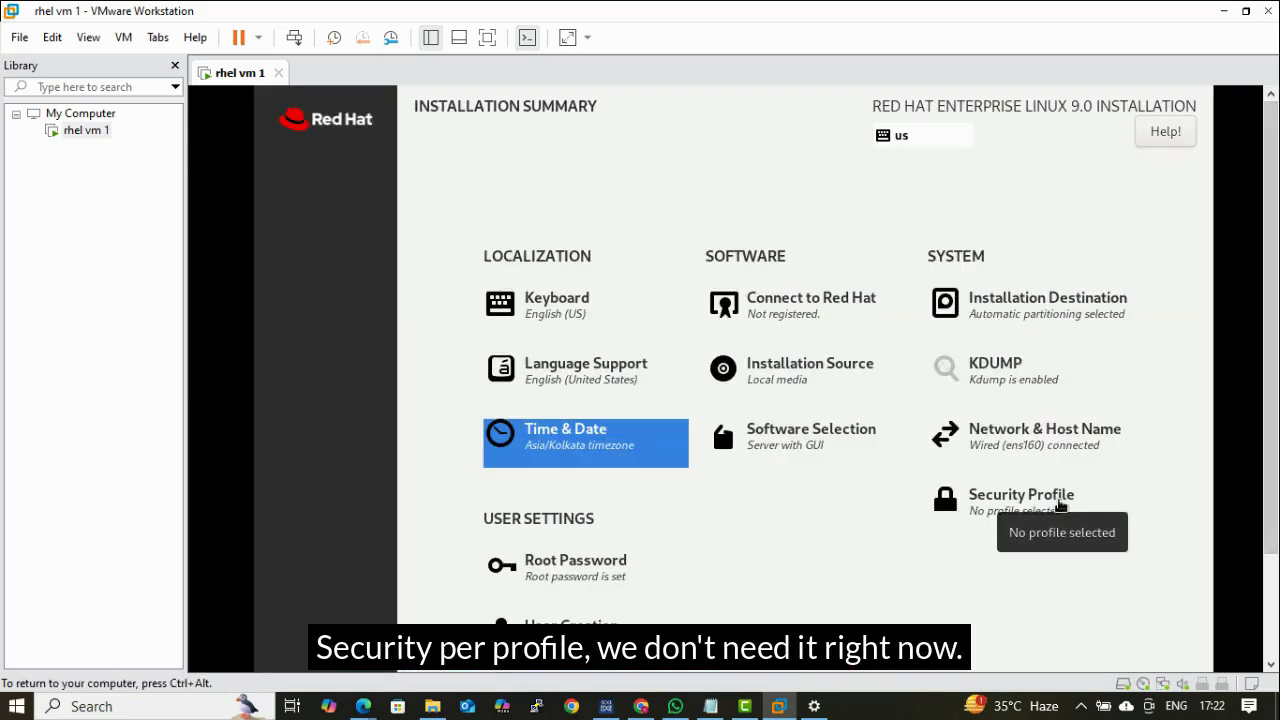
# Step: Check the installer's Security Profile settings and review the base environments and additional software offered under Software Selection
pyautogui.click(1058, 500)
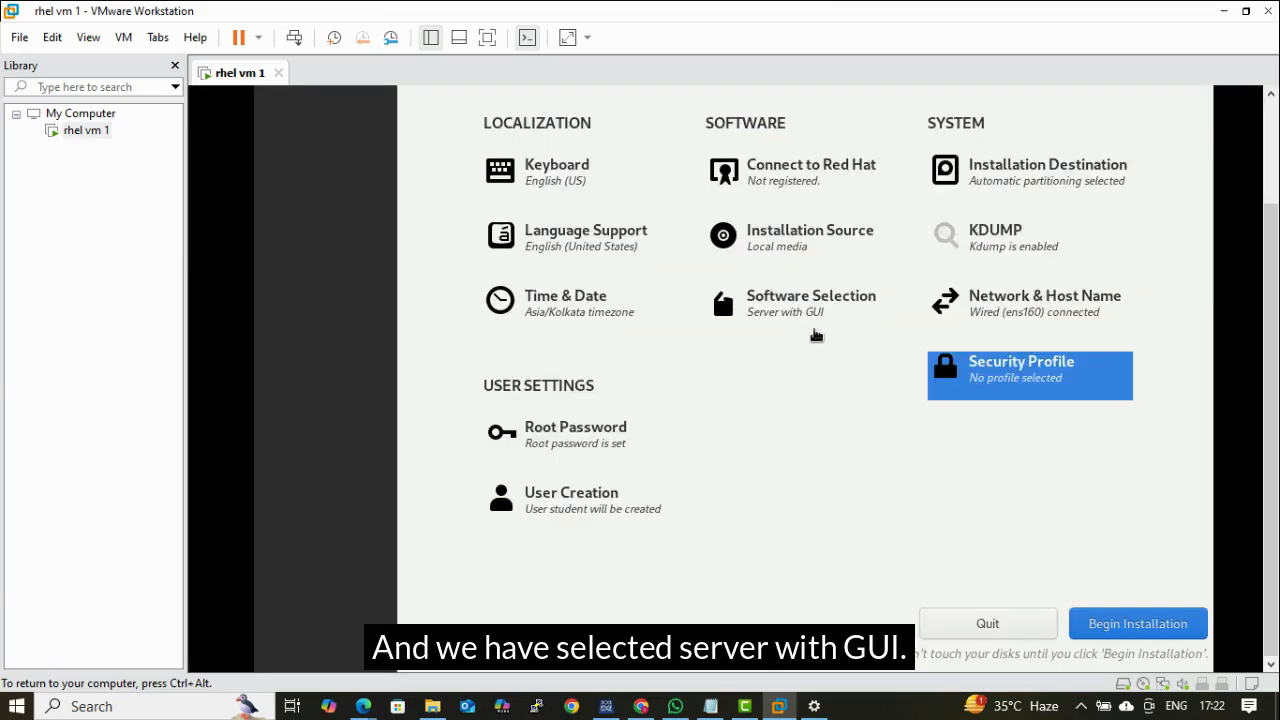
pyautogui.click(791, 318)
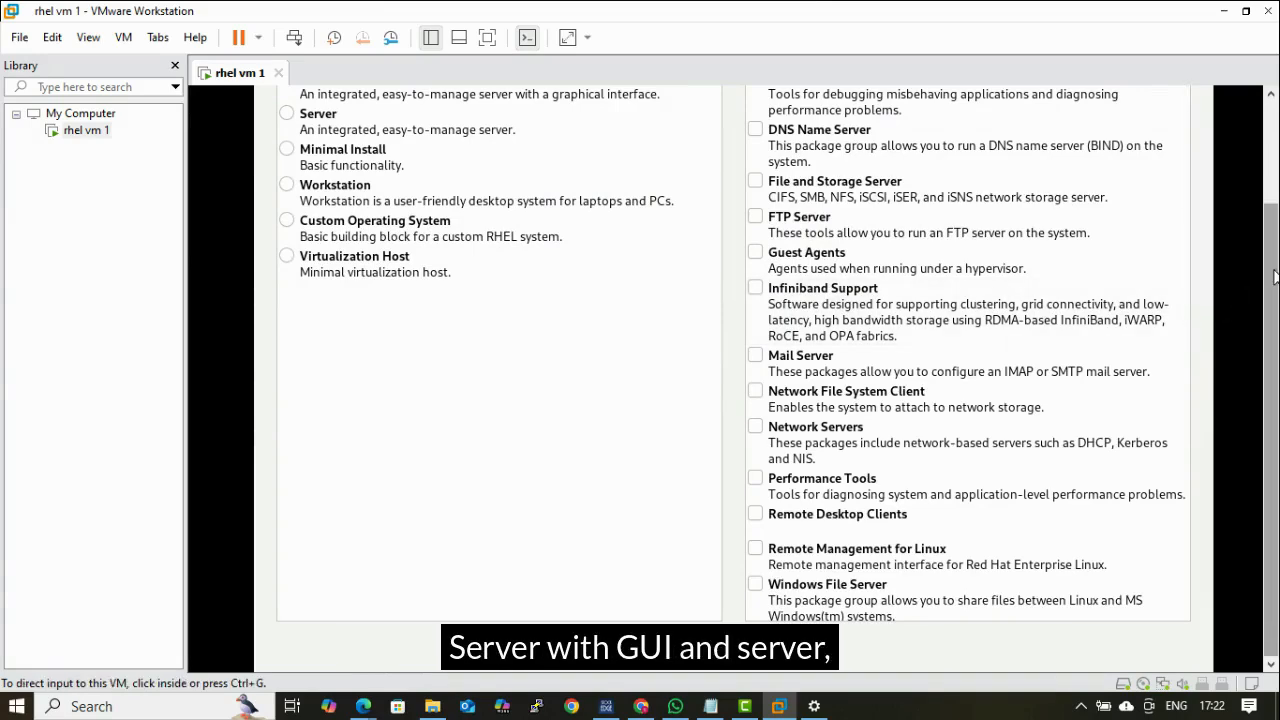
pyautogui.scroll(2, 1272, 218)
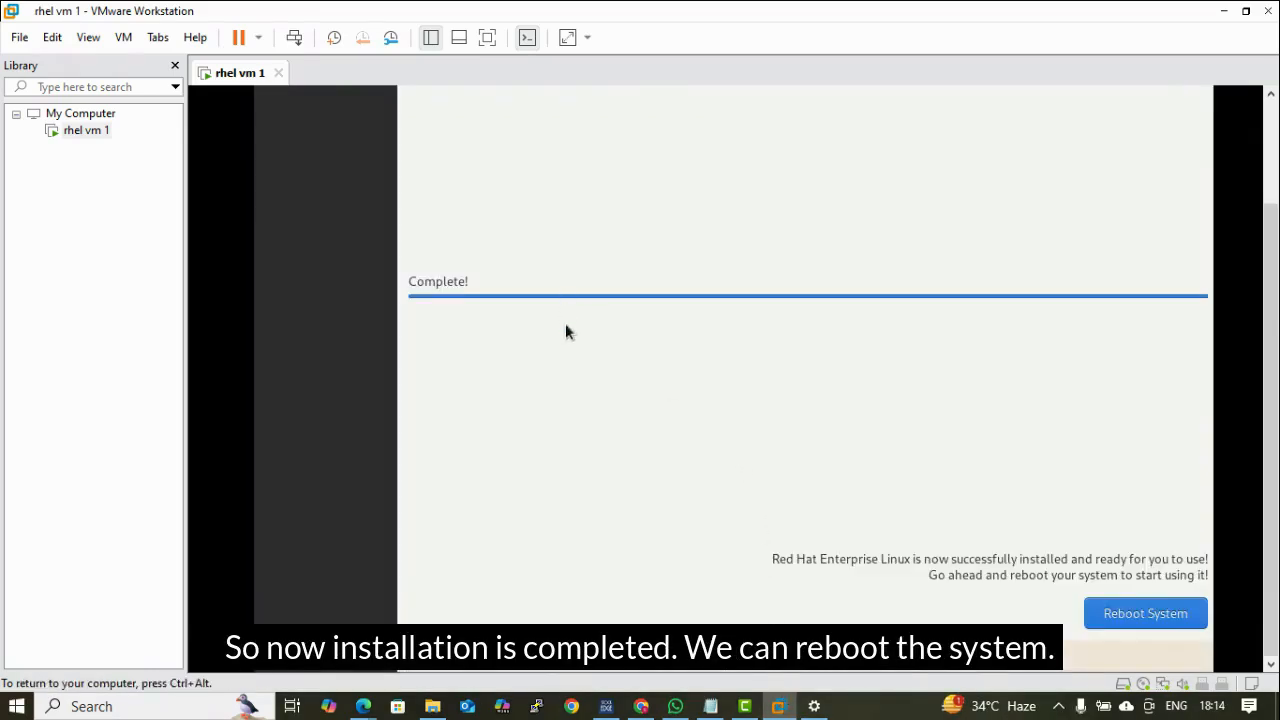
# Step: Reboot the virtual machine from the installer's completion screen to start the installed Red Hat Enterprise Linux system
pyautogui.click(1160, 618)
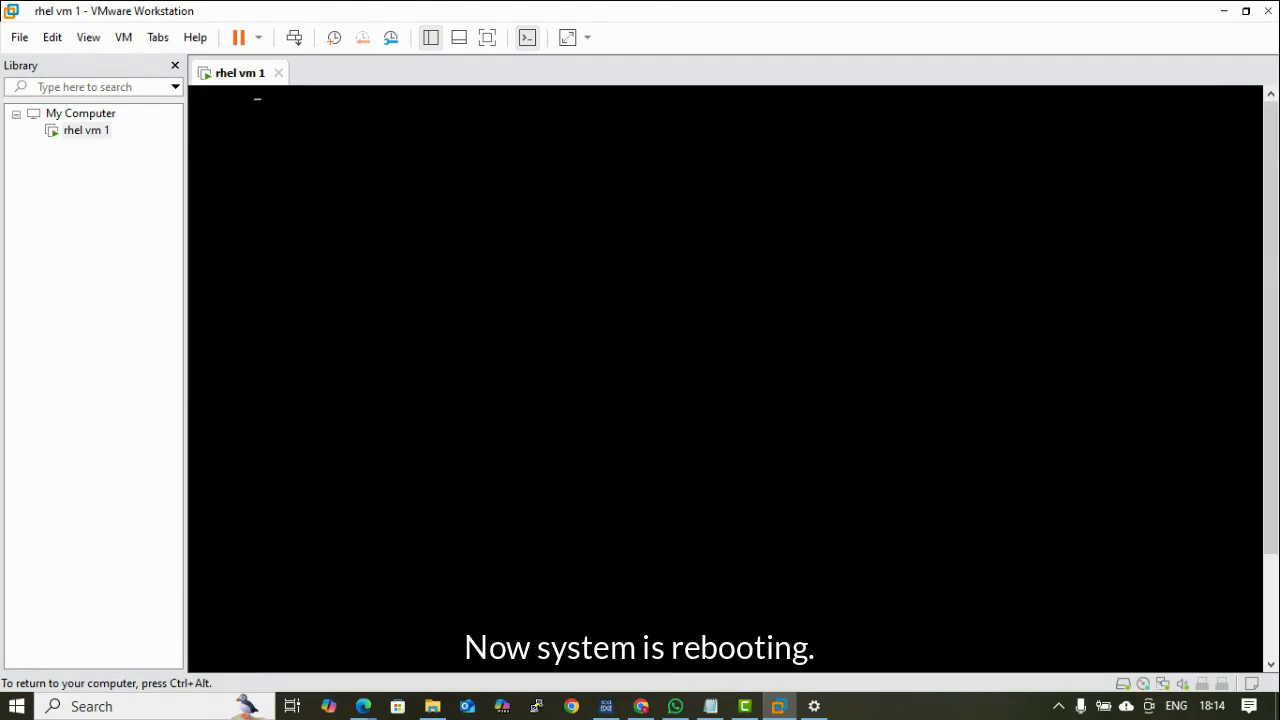